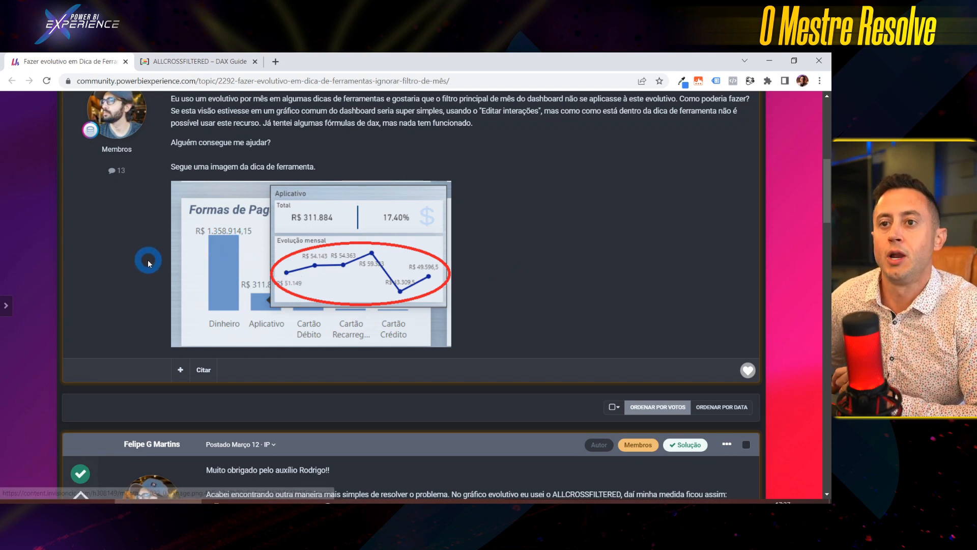
- Read through the forum replies, including the suggested model with dcalendario and dcalendarioAux tables and its tooltip result
scroll(592, 247, "down", 10)
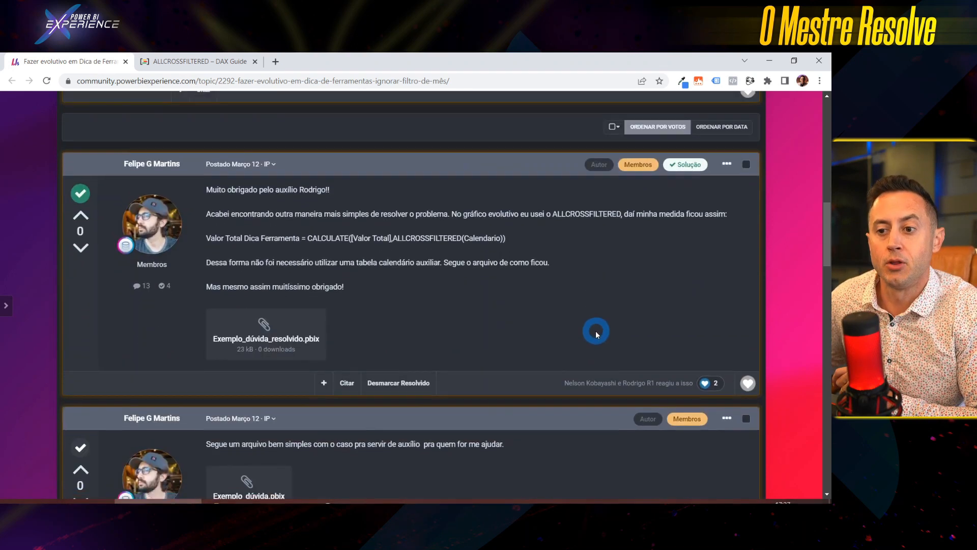
scroll(586, 301, "down", 3)
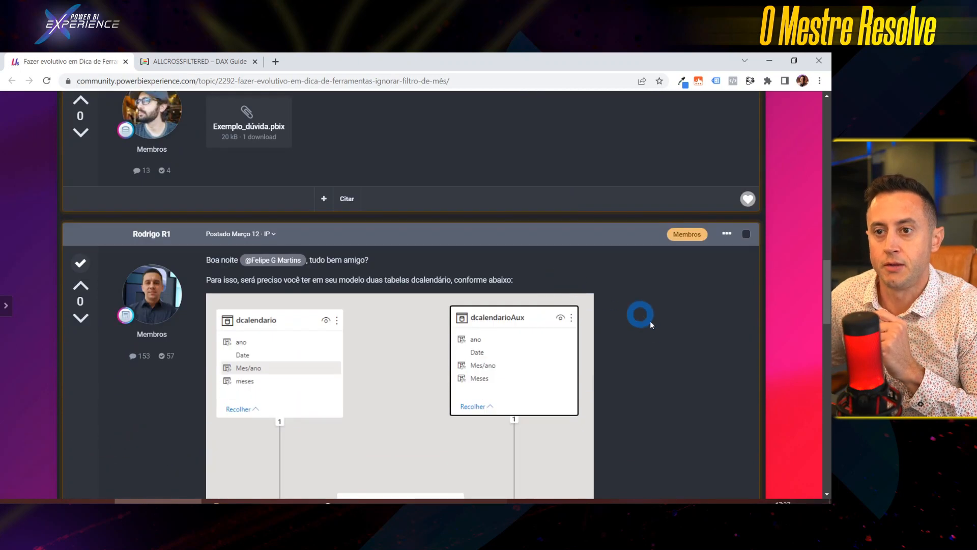
scroll(665, 333, "down", 2)
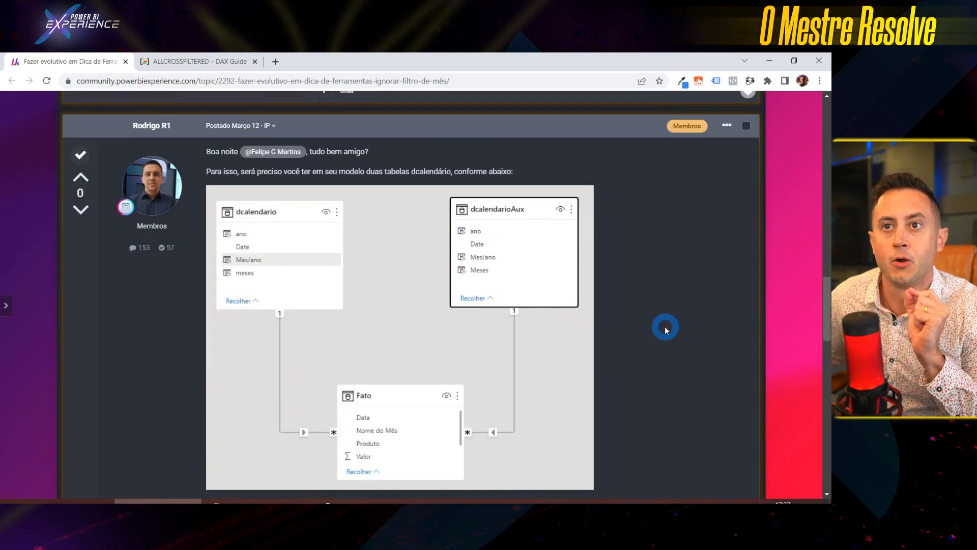
scroll(663, 325, "down", 1)
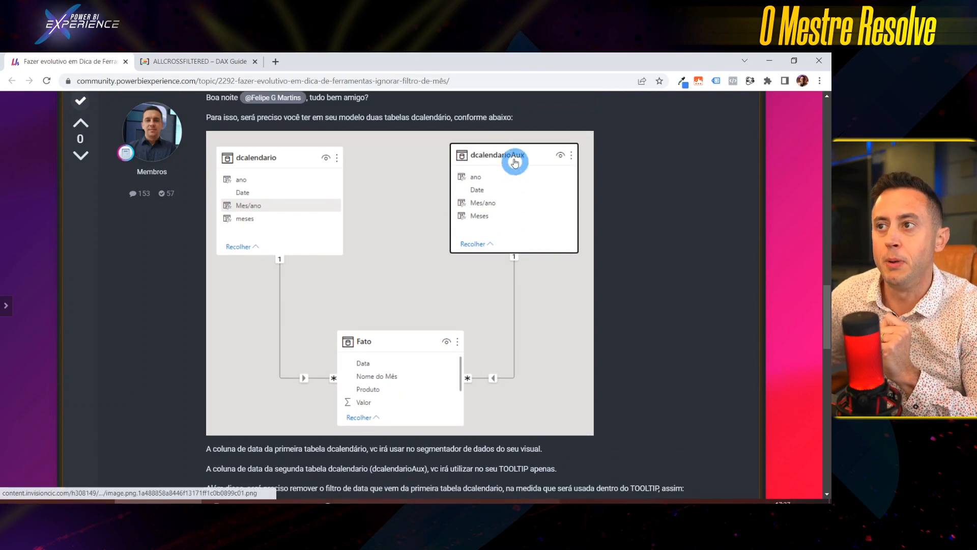
scroll(571, 250, "down", 1)
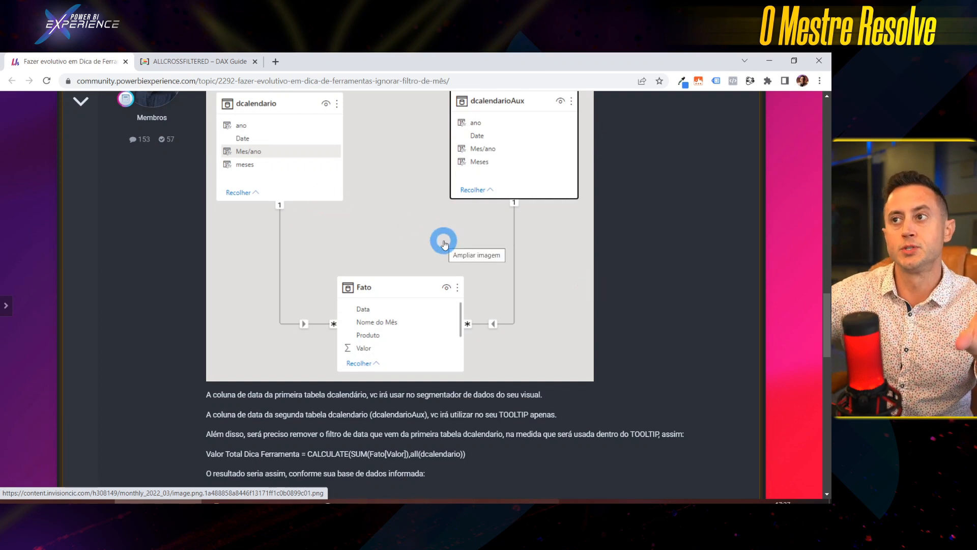
scroll(683, 338, "down", 1)
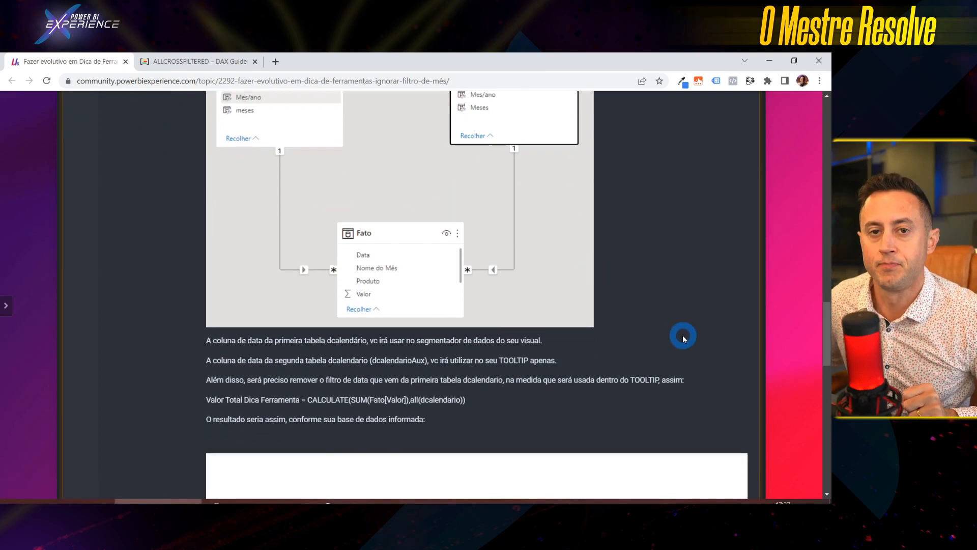
scroll(682, 337, "down", 6)
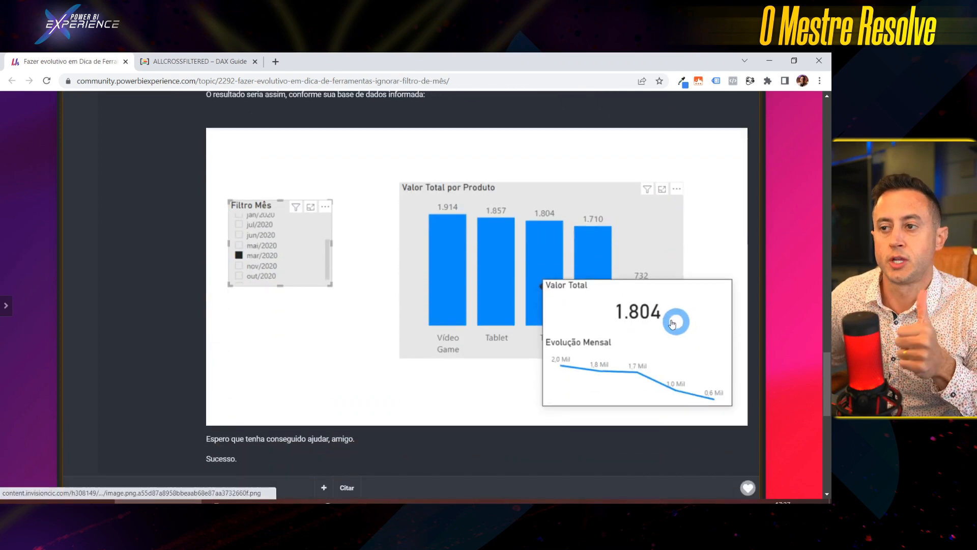
scroll(532, 345, "down", 3)
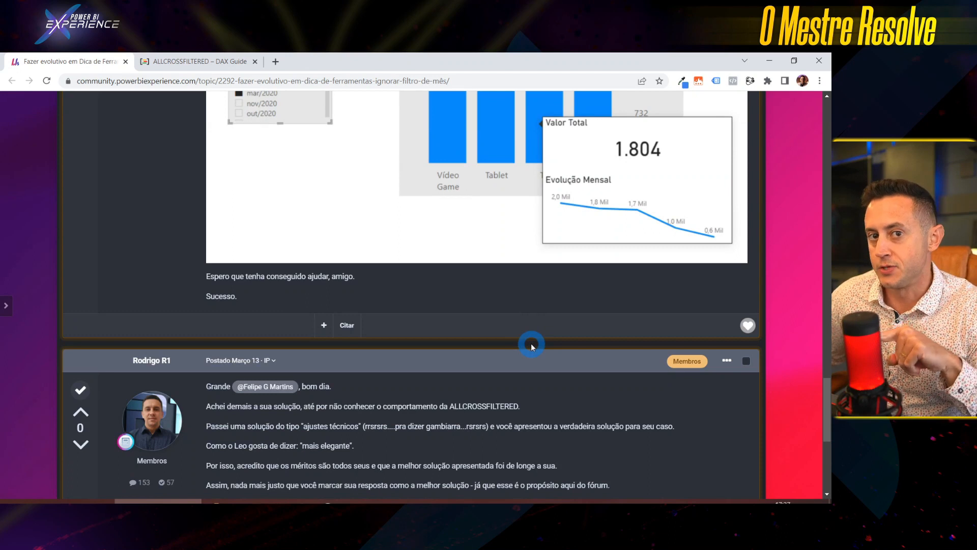
scroll(532, 345, "up", 20)
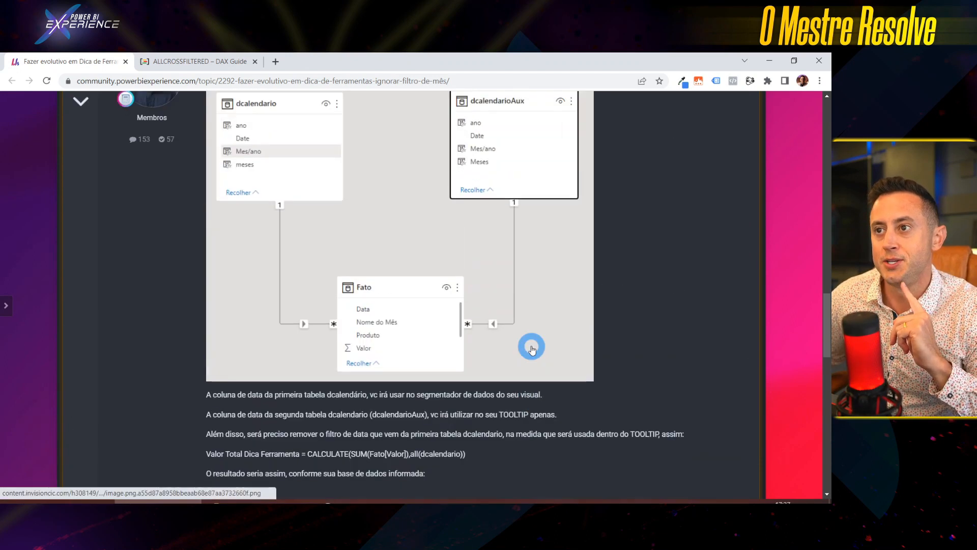
- Examine the ALLCROSSFILTERED measure in the accepted solution and return to the original question of the topic
scroll(558, 347, "up", 3)
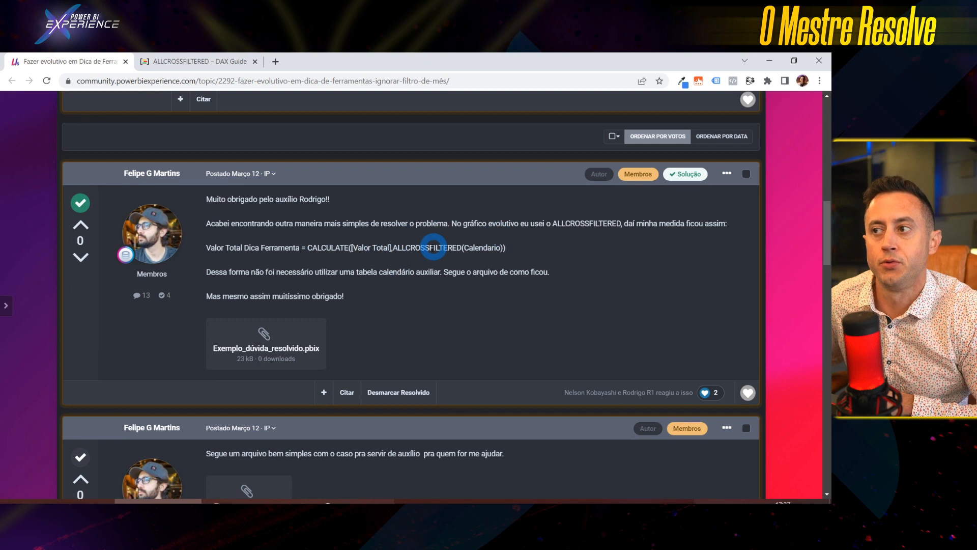
double_click(433, 247)
triple_click(449, 247)
double_click(444, 248)
left_click(430, 248)
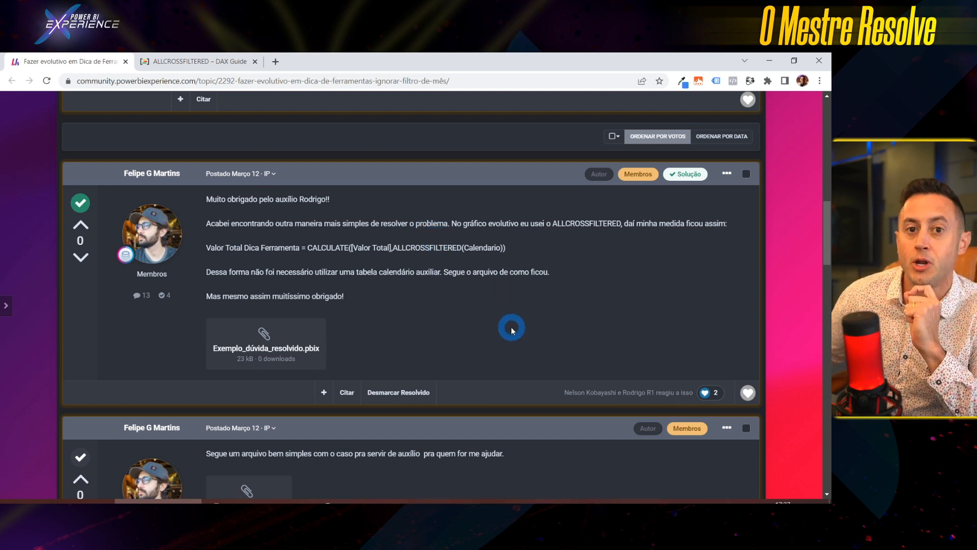
scroll(512, 329, "up", 7)
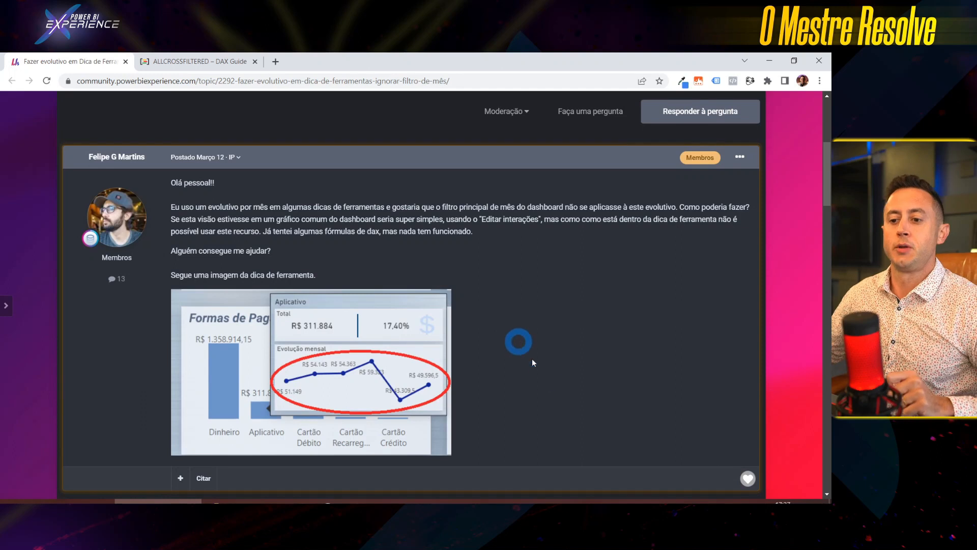
scroll(517, 341, "up", 3)
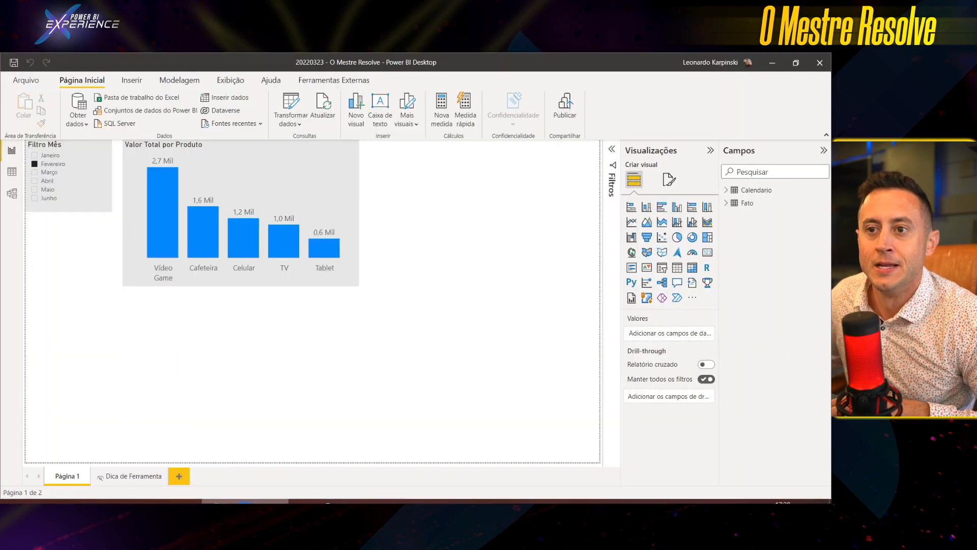
- Switch to Power BI Desktop and inspect the Evolução Mensal tooltip for the Vídeo Game and Cafeteira bars of the product chart
left_click(245, 500)
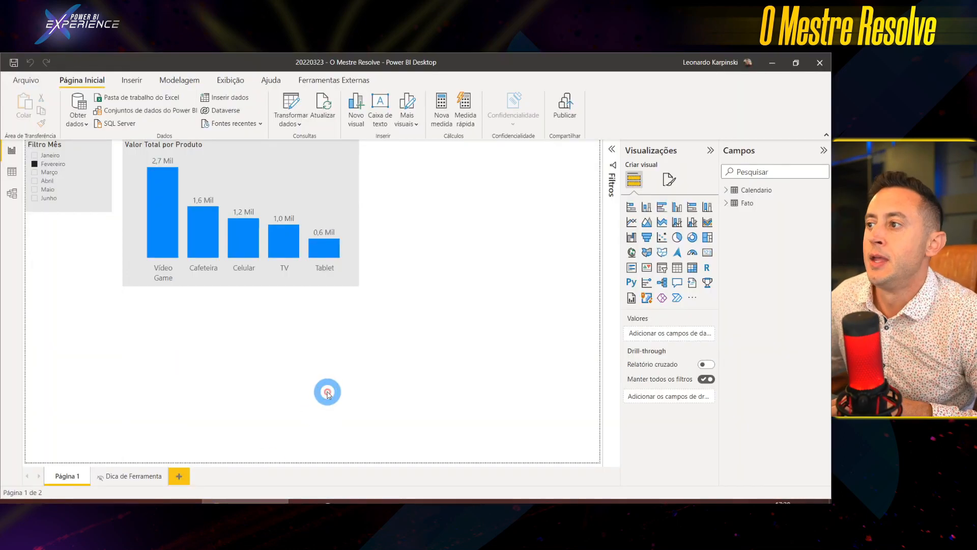
left_click(63, 144)
left_click(253, 147)
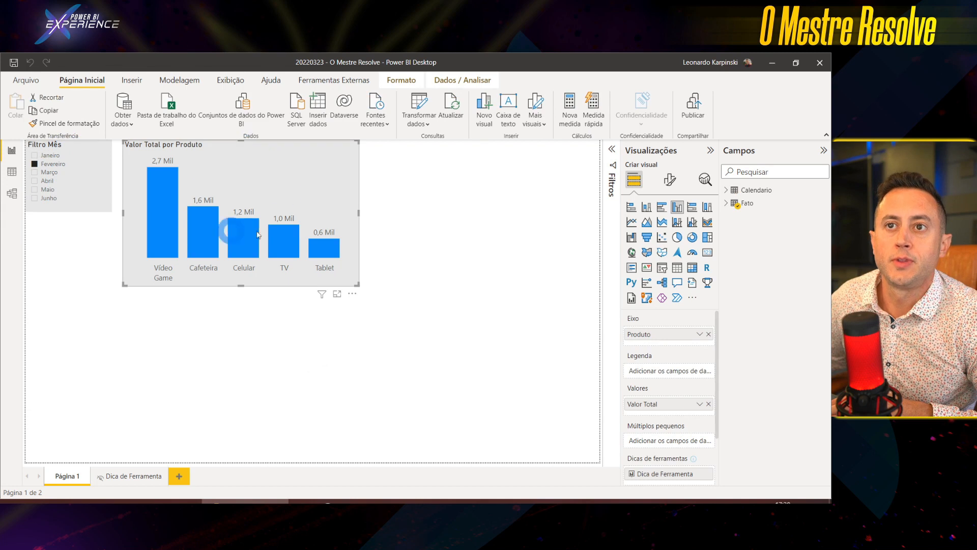
mouse_move(164, 210)
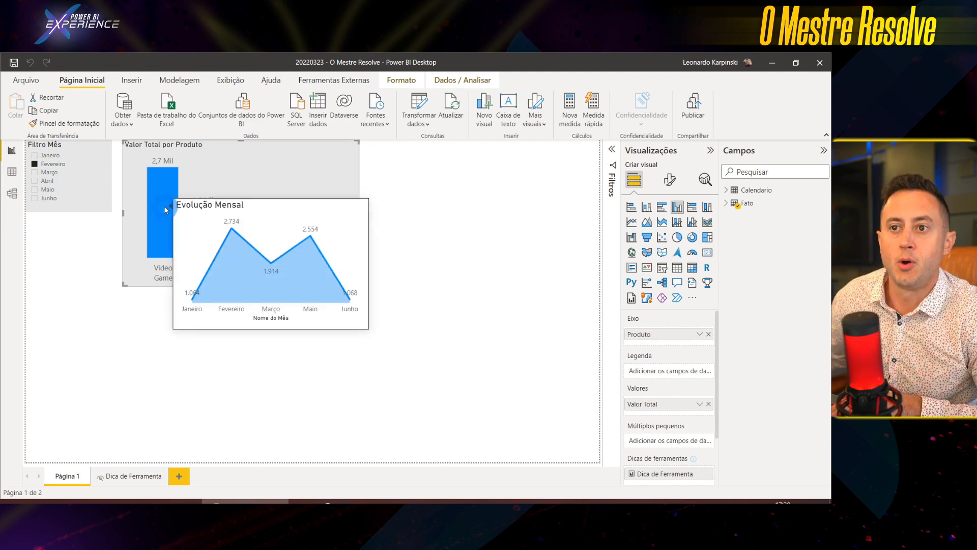
left_click_drag(181, 211, 370, 320)
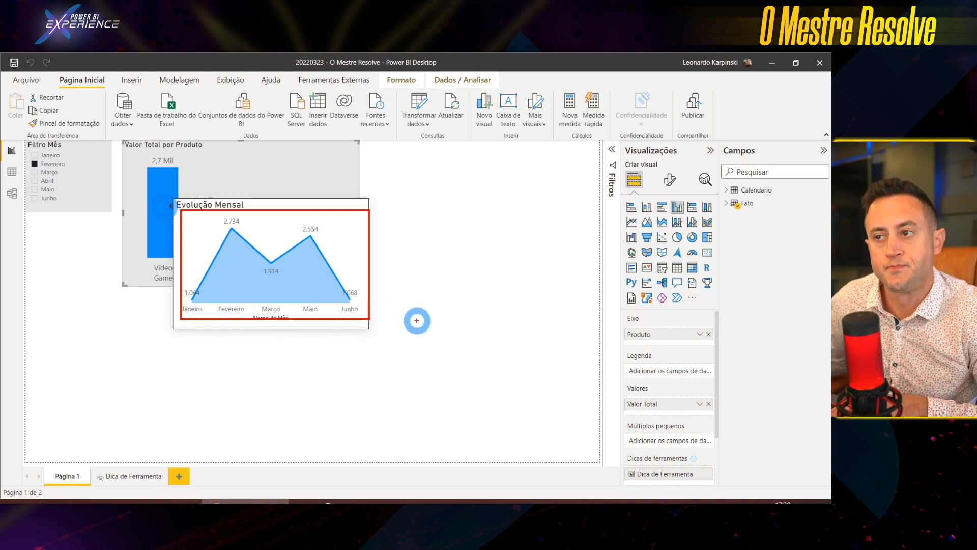
key("Escape")
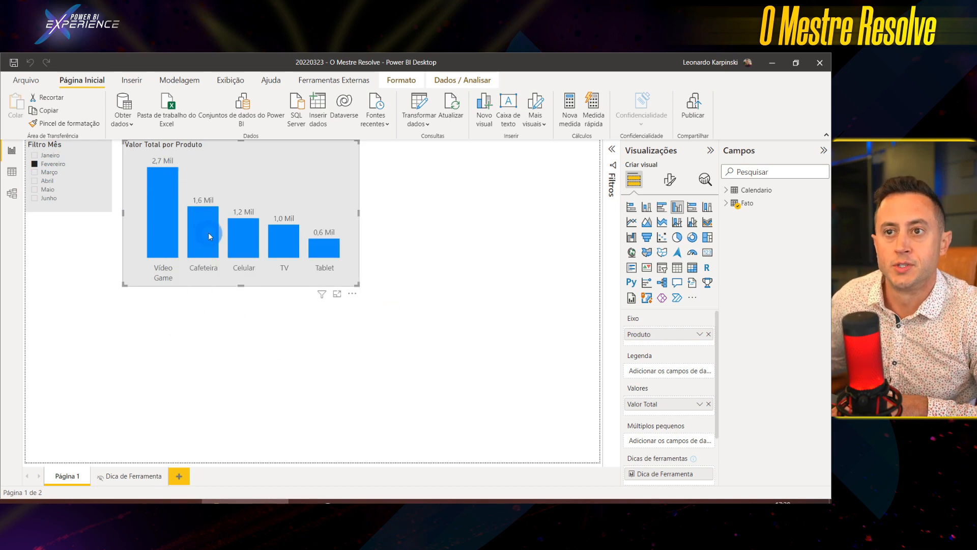
mouse_move(210, 235)
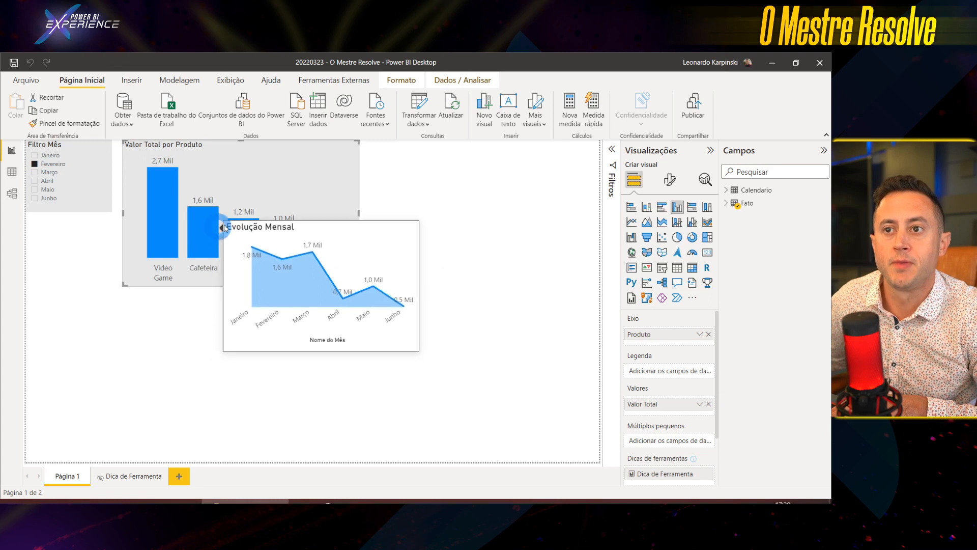
mouse_move(244, 231)
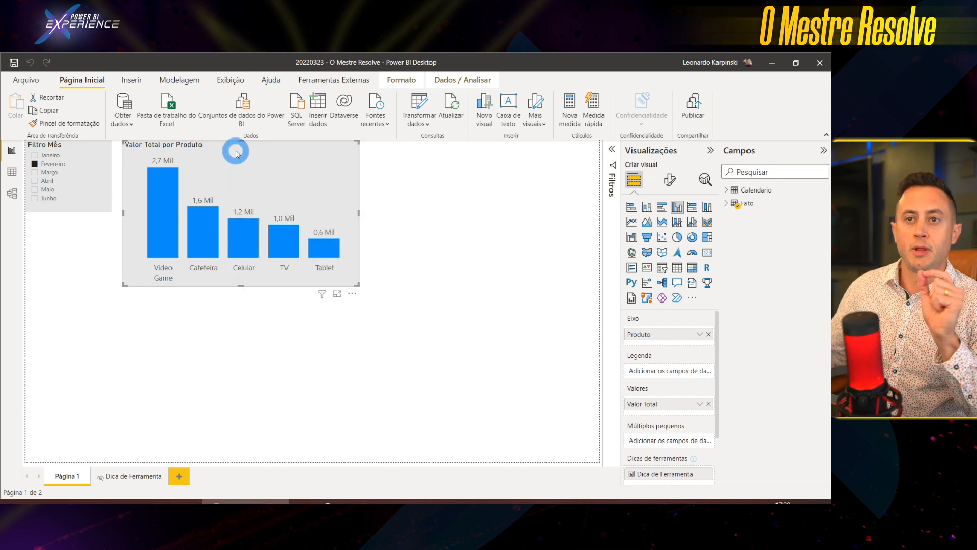
- Reread the forum question's remark about "Editar interações" in the browser and return to the Power BI report
left_click(186, 496)
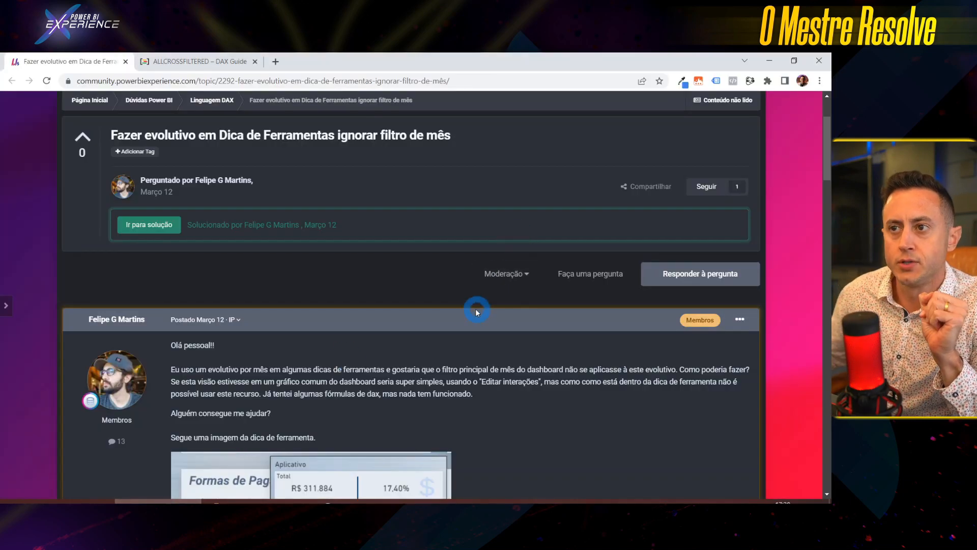
scroll(484, 362, "down", 2)
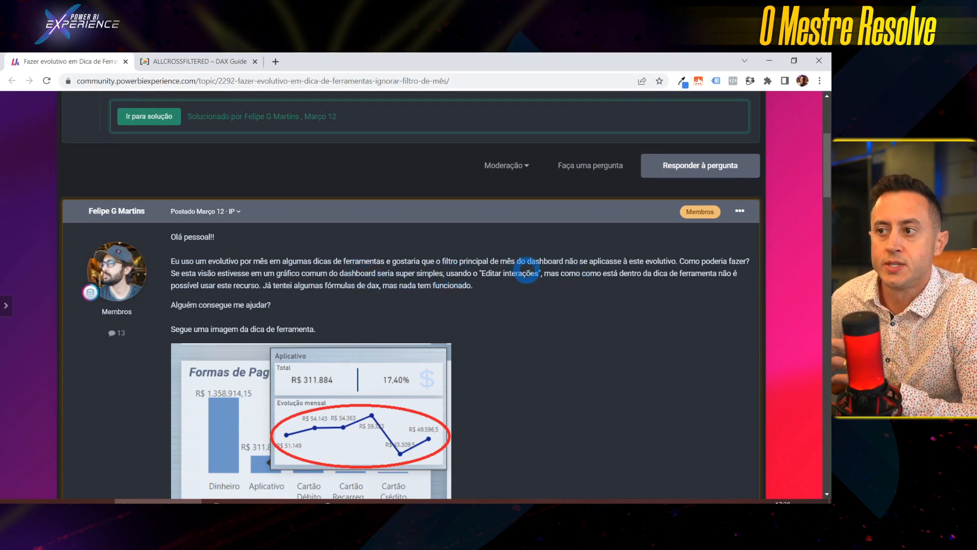
left_click(270, 501)
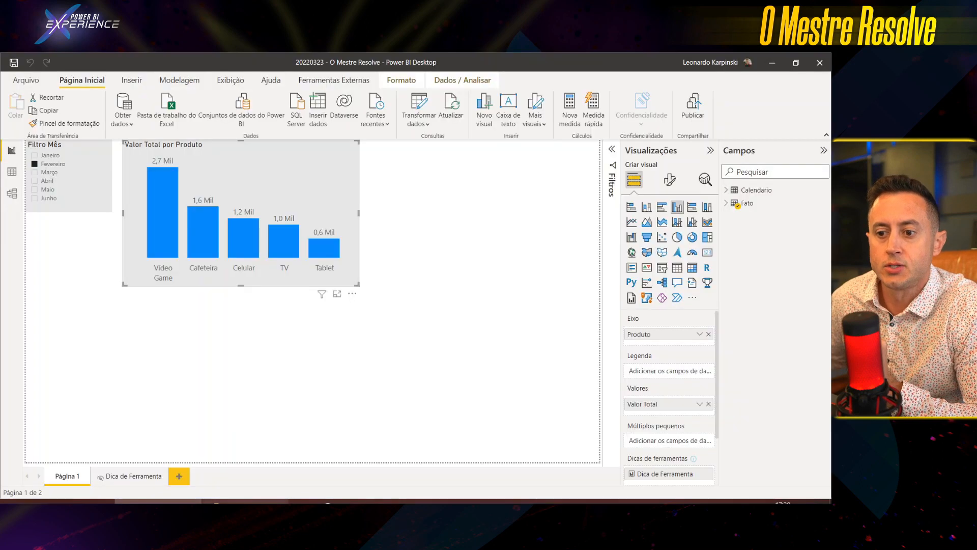
- Duplicate the Valor Total por Produto chart and place the copy directly beside the original on Página 1
left_click(464, 249)
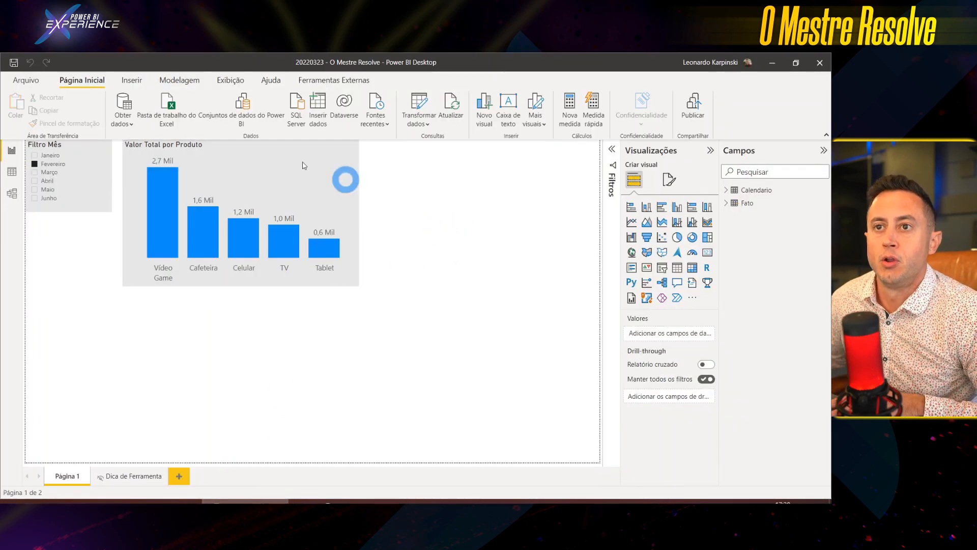
left_click(270, 147)
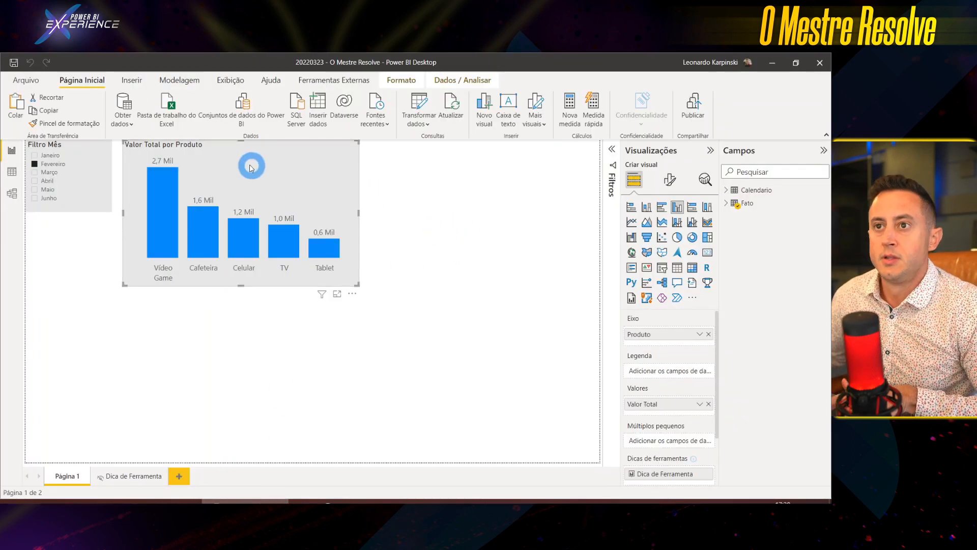
key("ctrl+c")
key("ctrl+v")
left_click_drag(391, 183, 556, 162)
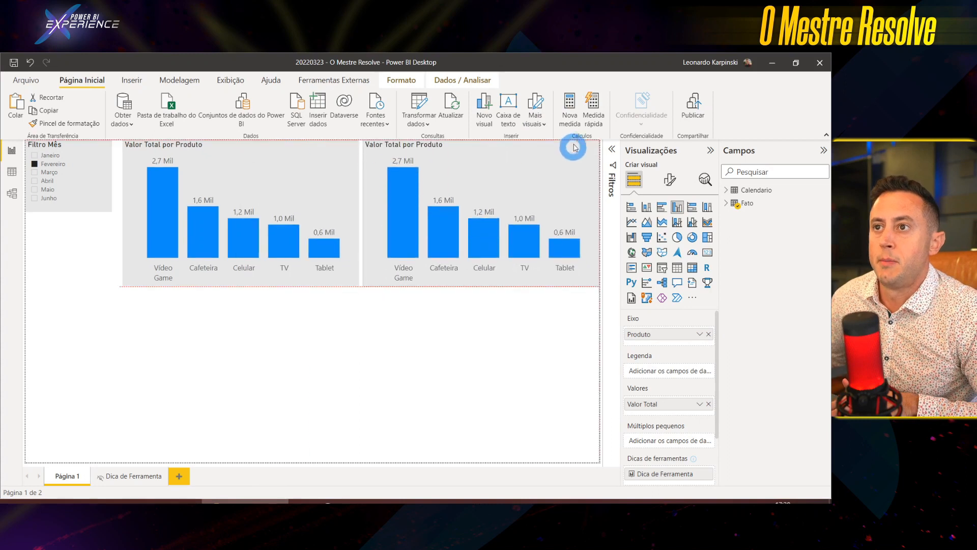
- Replace Produto on the copied chart's axis with Nome do Mês from the Calendario table
left_click(709, 333)
left_click(726, 190)
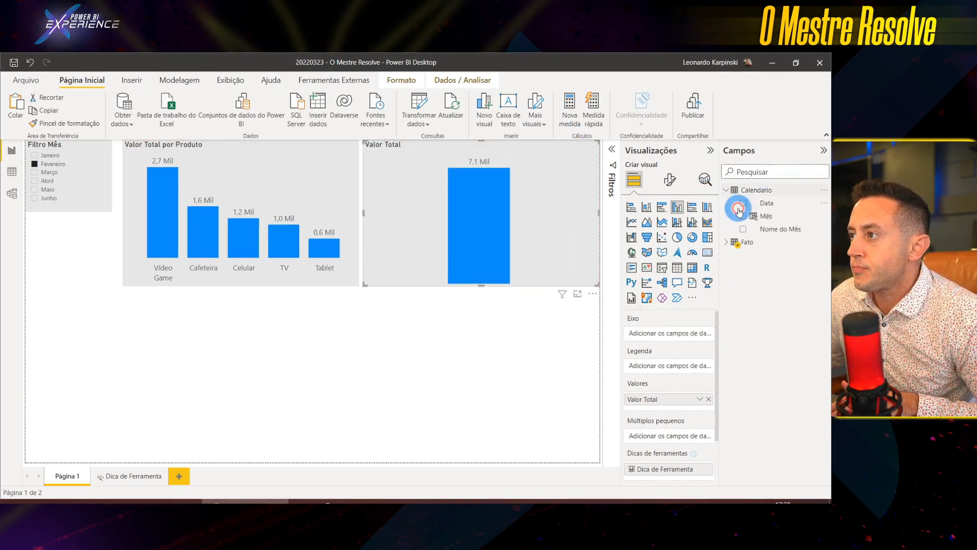
left_click_drag(763, 228, 656, 335)
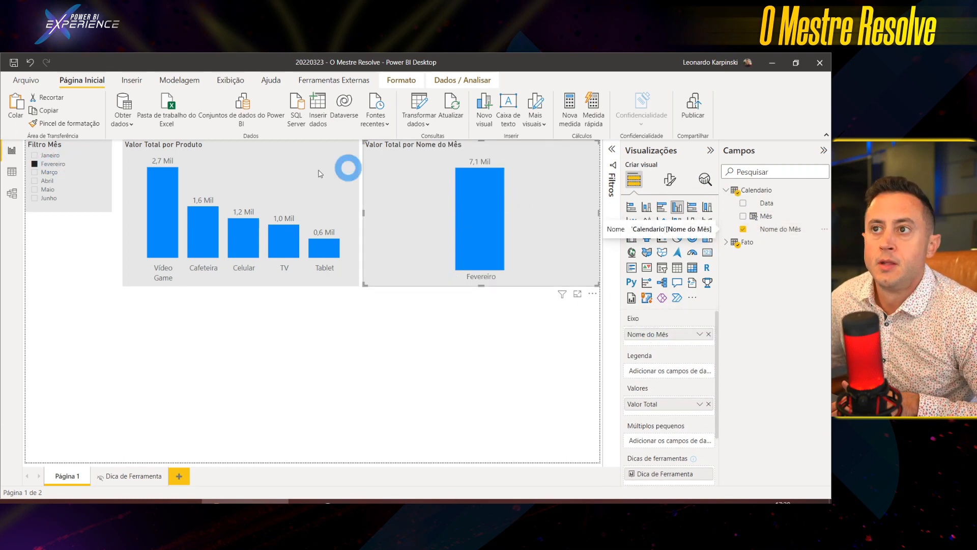
- Turn on interaction editing with the Filtro Mês slicer selected and move the Valor Total por Nome do Mês chart slightly down
left_click(213, 151)
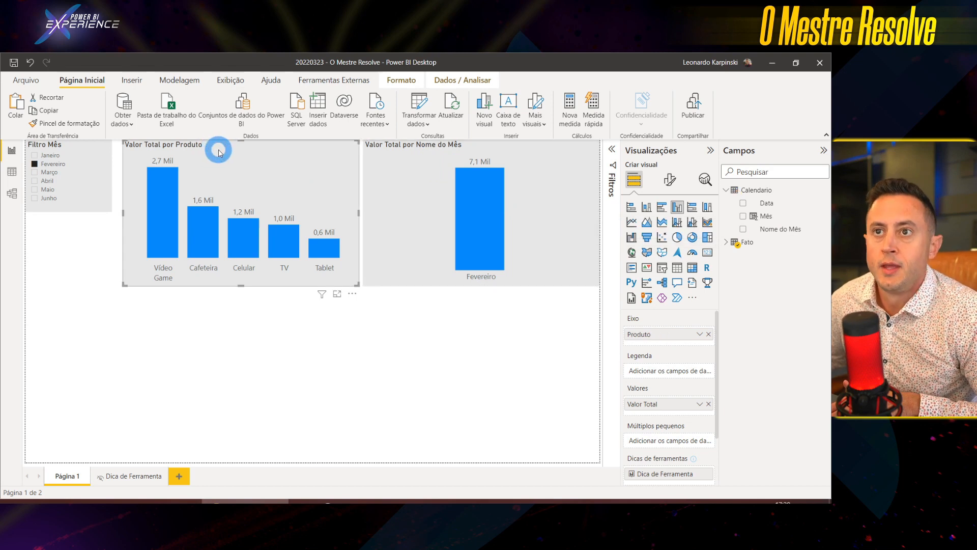
left_click(56, 147)
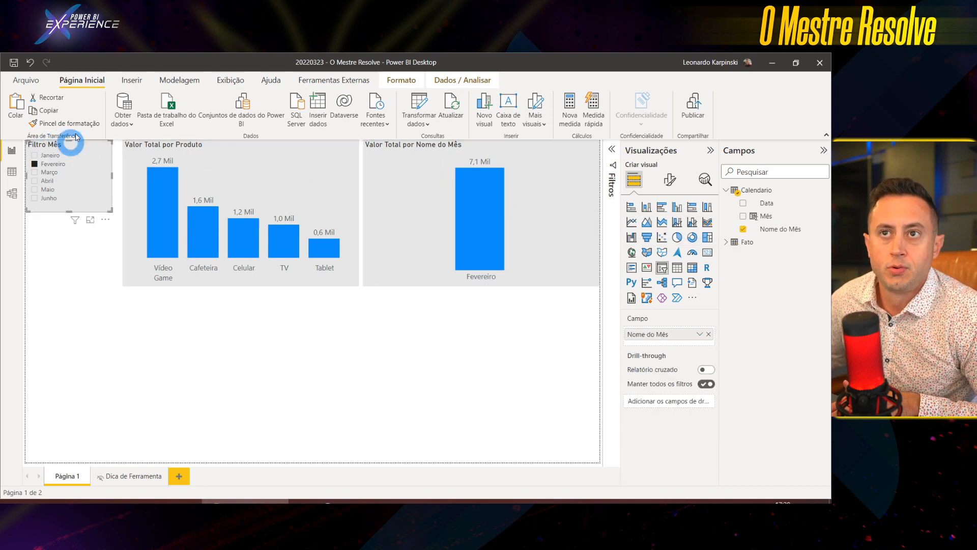
left_click(400, 79)
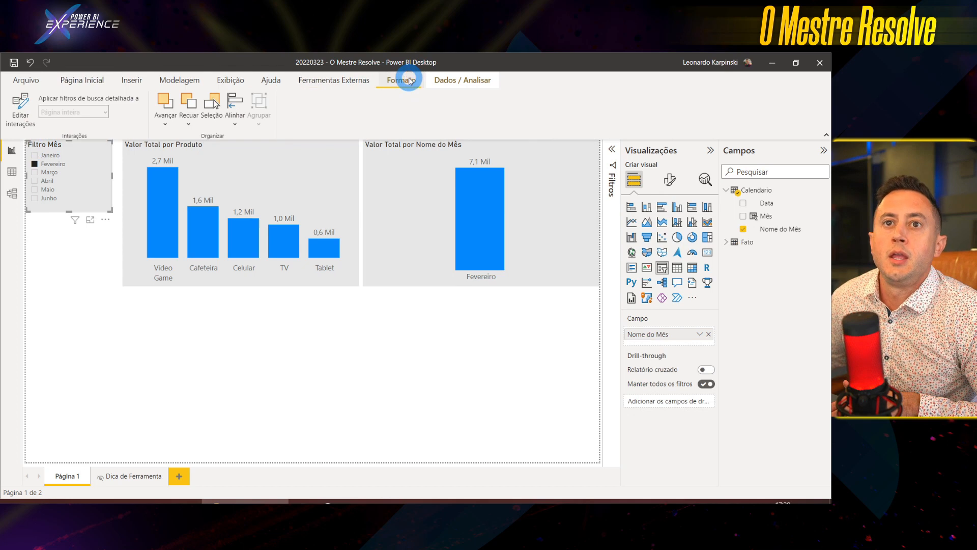
left_click(18, 103)
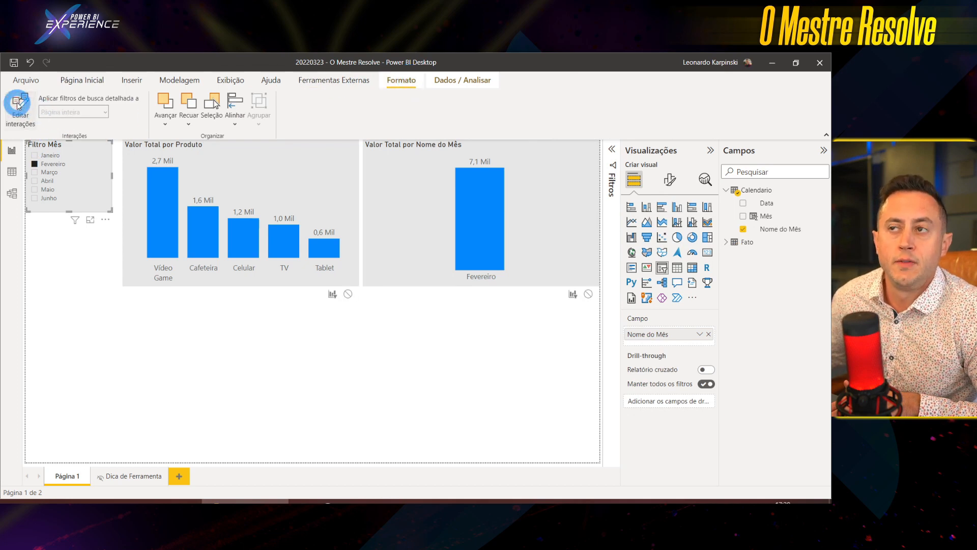
left_click(573, 293)
left_click_drag(551, 205, 556, 229)
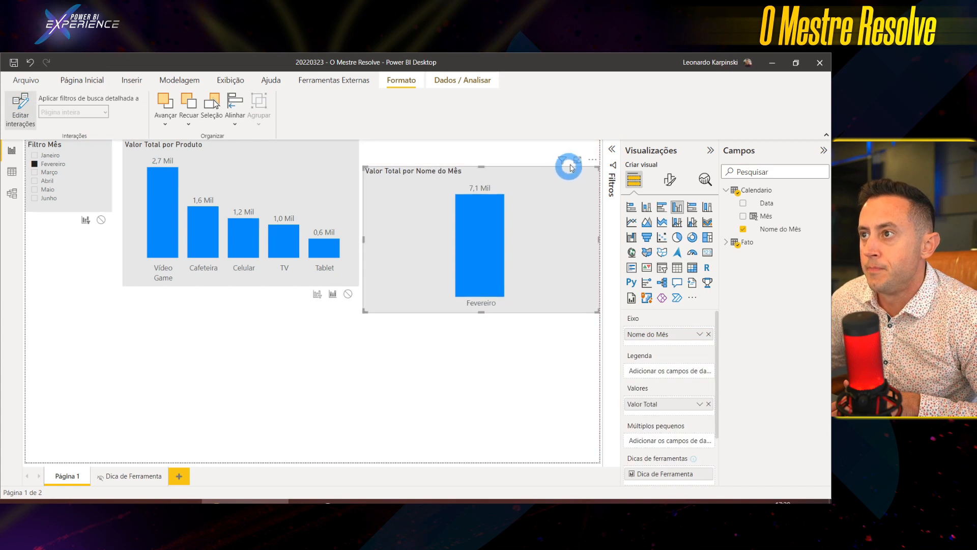
- Set the Filtro Mês slicer's interaction with the Valor Total por Nome do Mês chart to none
left_click(72, 144)
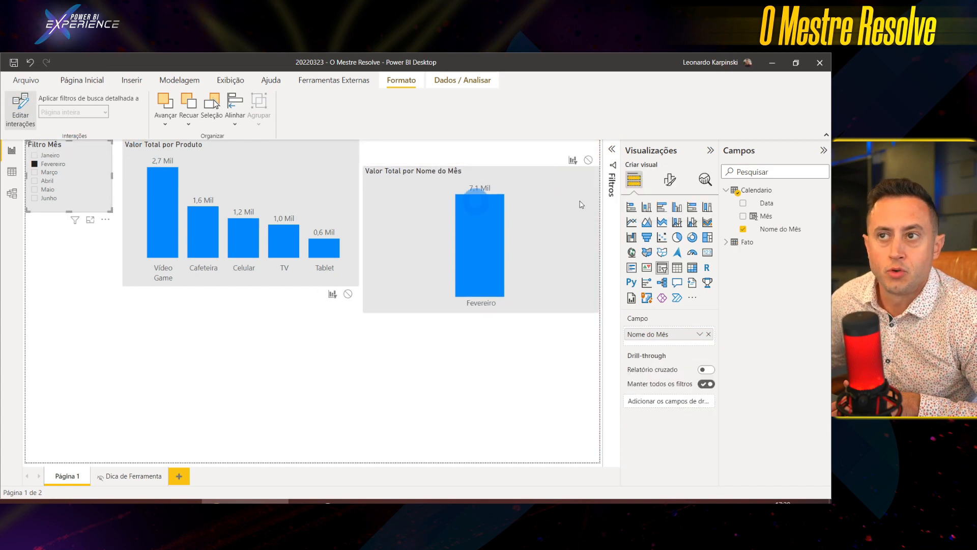
left_click(590, 161)
left_click(589, 160)
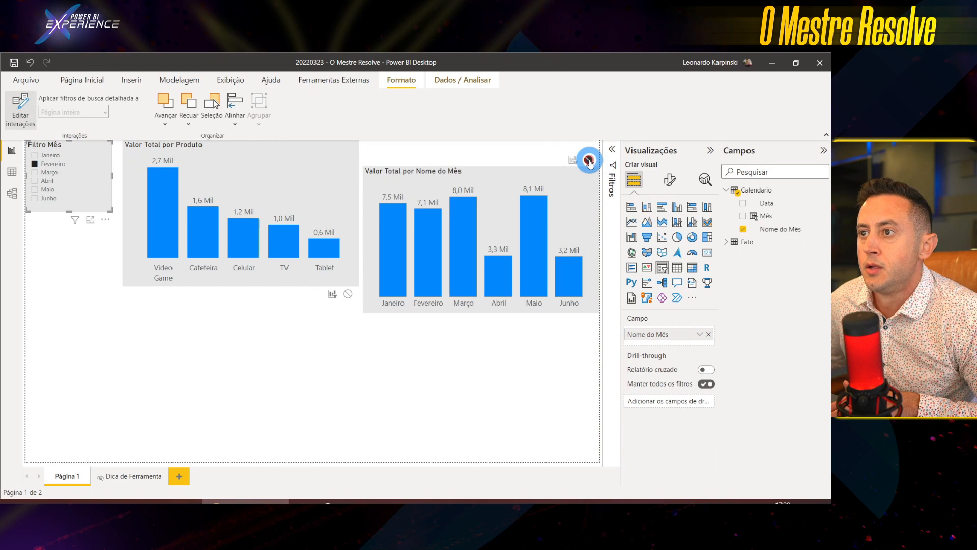
- Convert the Valor Total por Nome do Mês column chart on Página 1 to an area chart
left_click(646, 221)
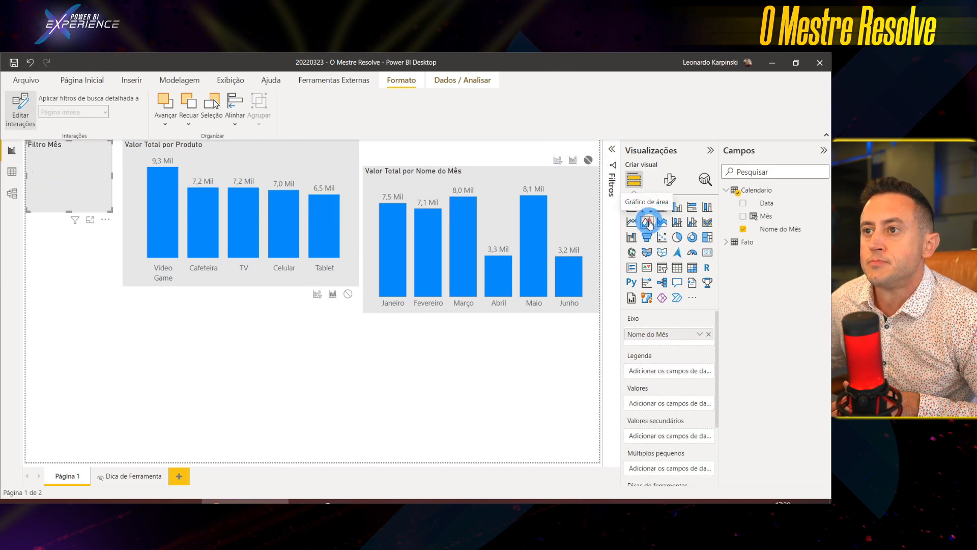
key("ctrl+z")
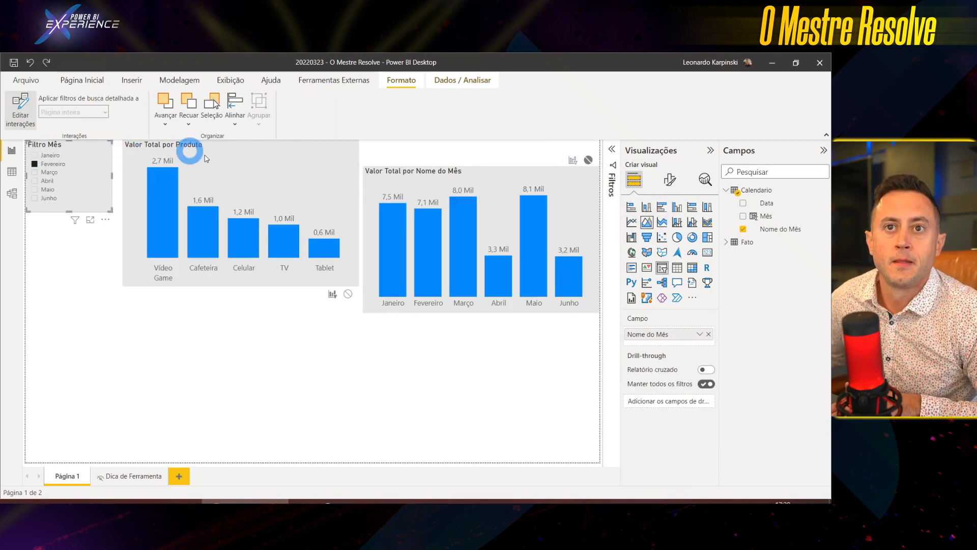
left_click(496, 173)
left_click(646, 220)
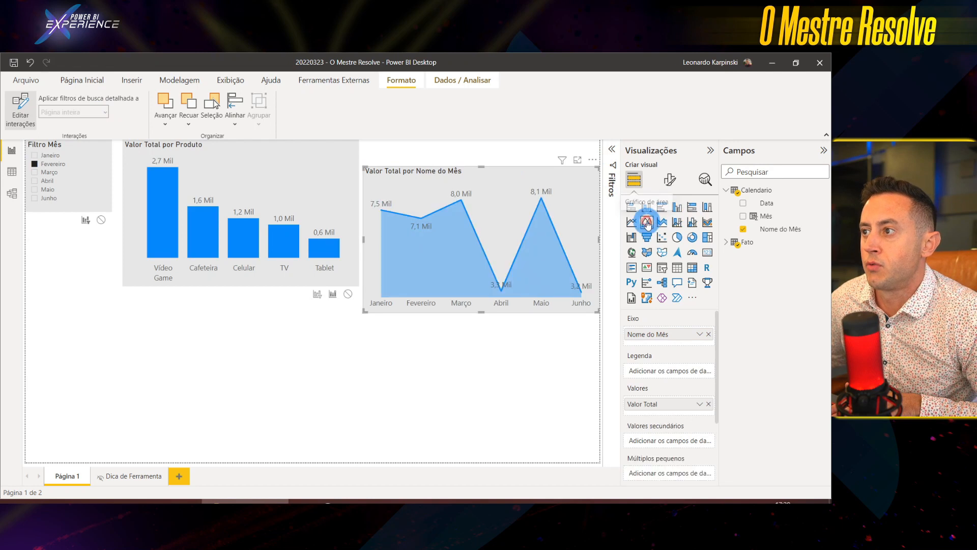
- Cross-filter the monthly area chart by each product in the Valor Total por Produto chart, then clear the product selection
left_click(159, 212)
left_click(203, 229)
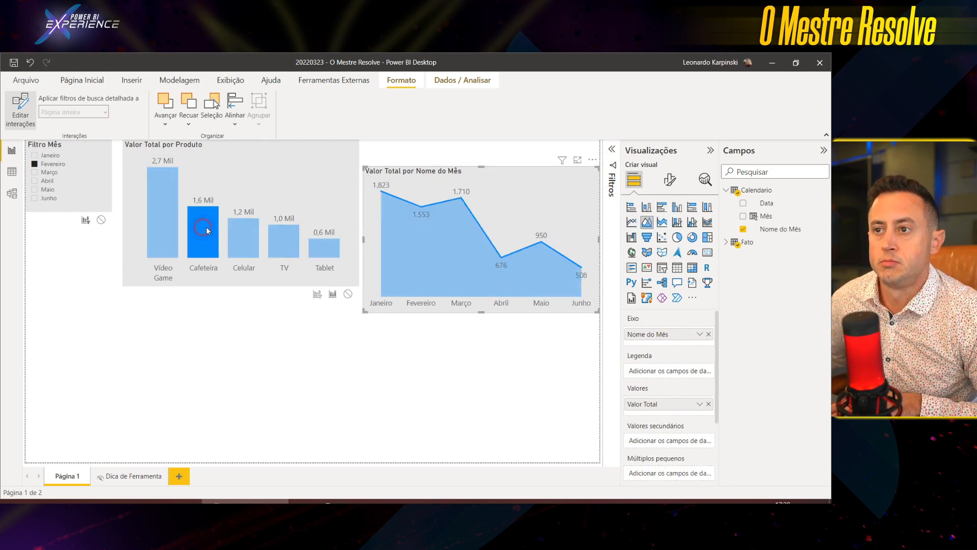
left_click(253, 235)
left_click(283, 239)
left_click(325, 249)
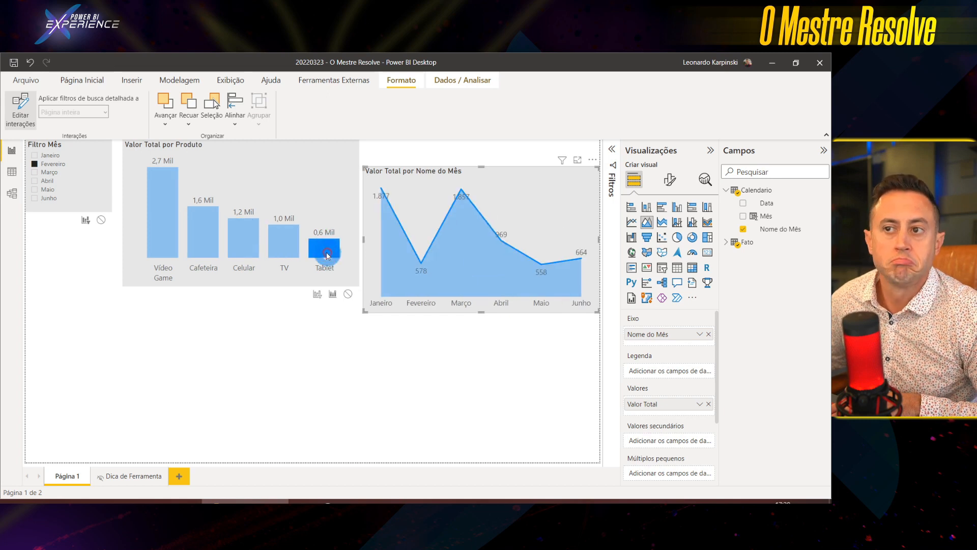
left_click(326, 255)
- Delete the Valor Total por Nome do Mês area chart from Página 1
mouse_move(399, 192)
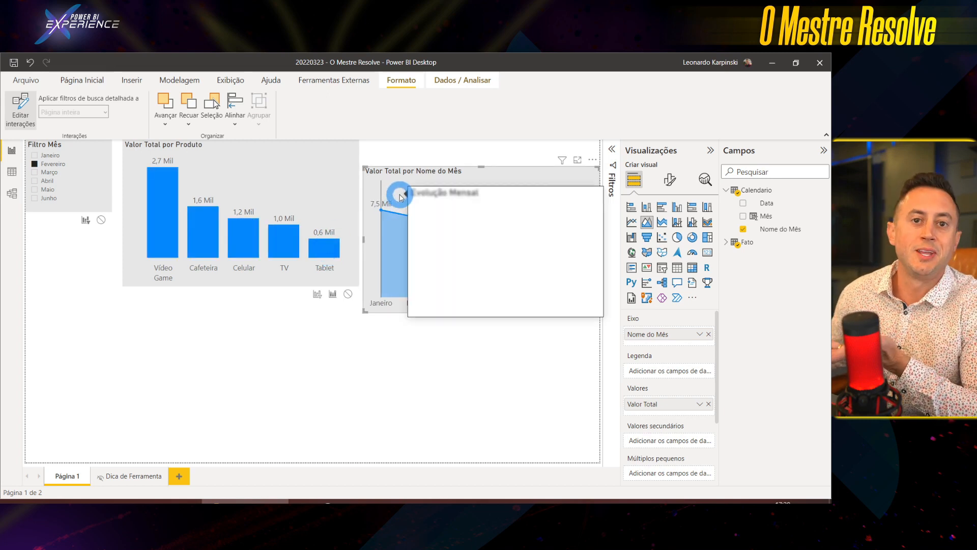
left_click(403, 175)
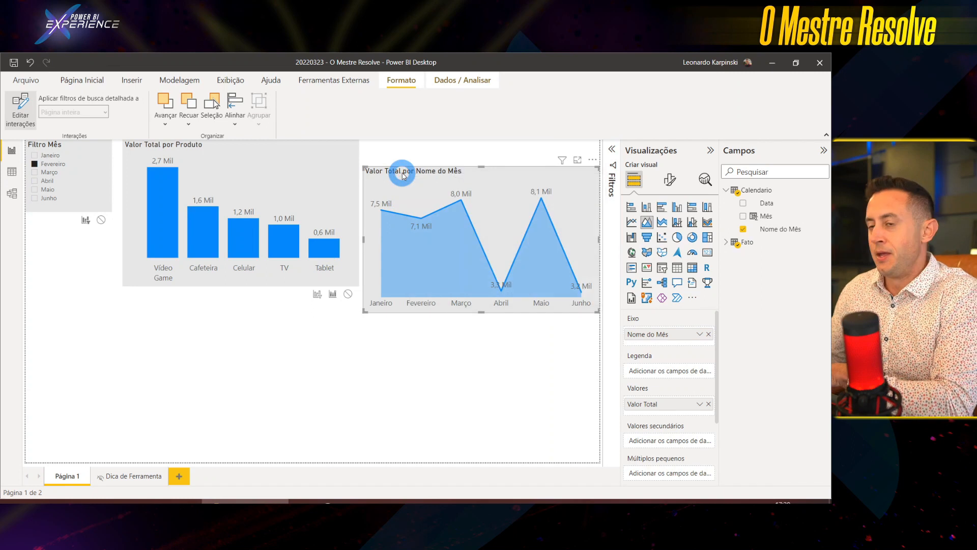
key("Delete")
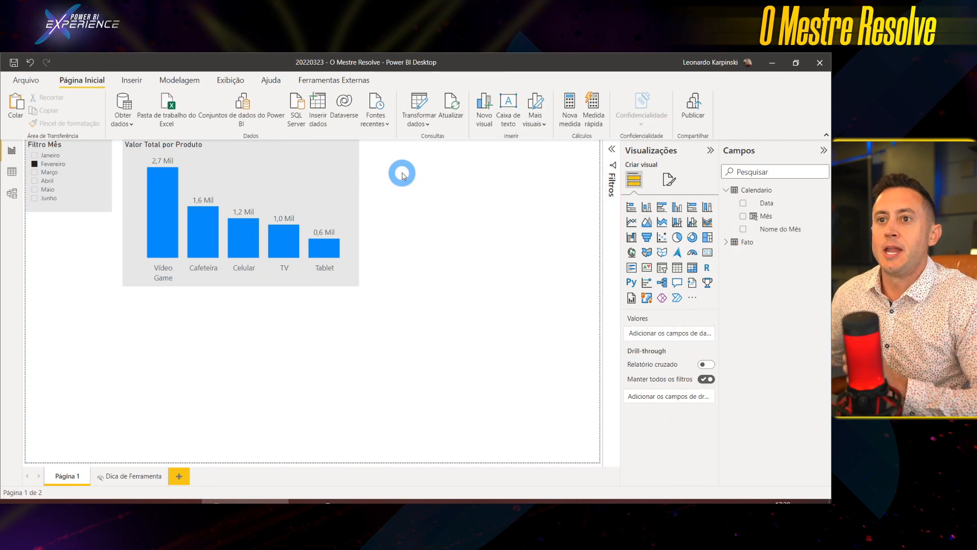
- Add a new report page, allow its use as a tooltip and name it Dica 2
left_click(181, 478)
left_click(670, 181)
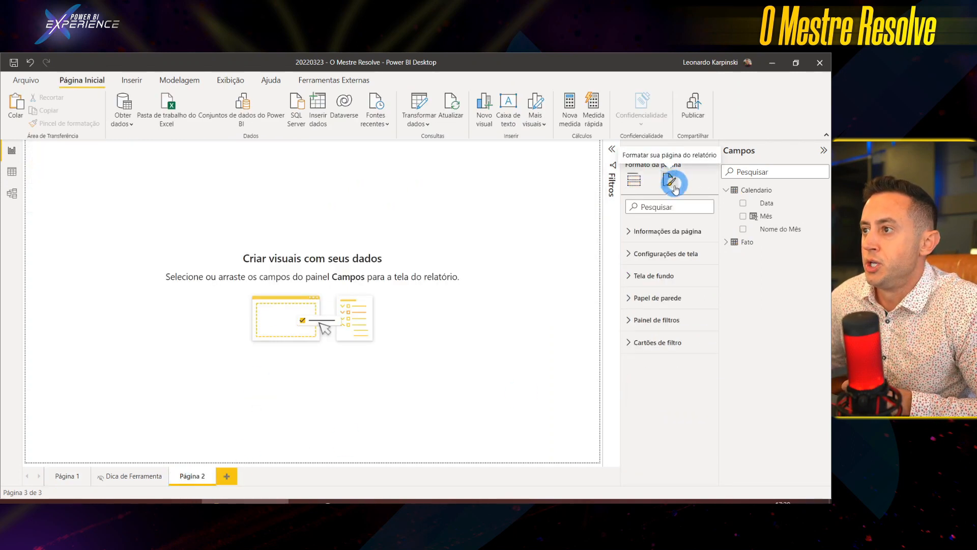
left_click(663, 231)
left_click(698, 283)
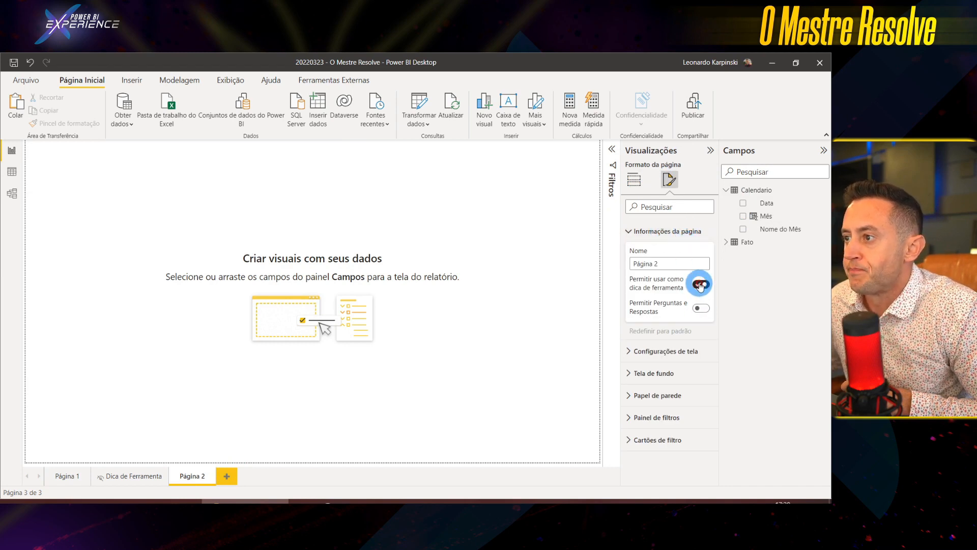
double_click(683, 262)
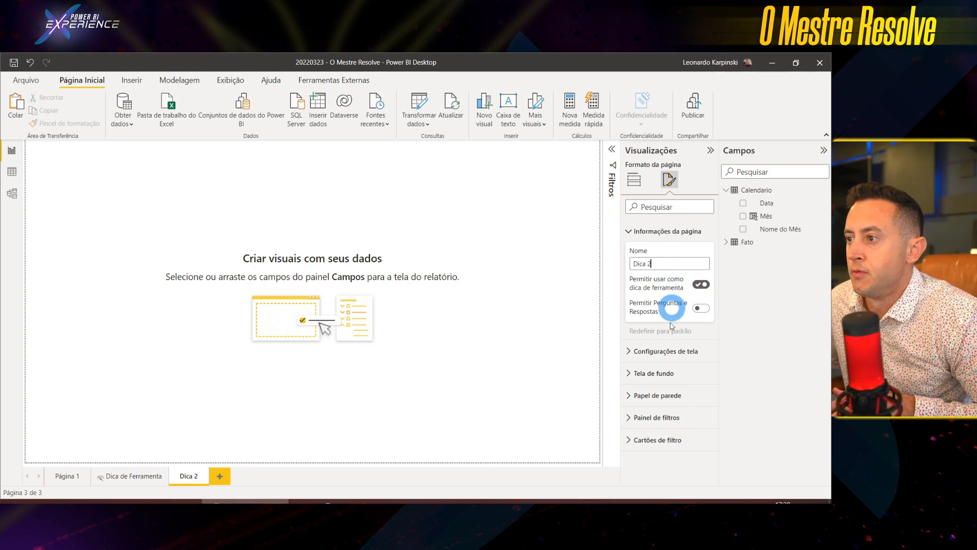
- Set the Dica 2 page's canvas type to Dica de Ferramenta
left_click(665, 351)
left_click(667, 388)
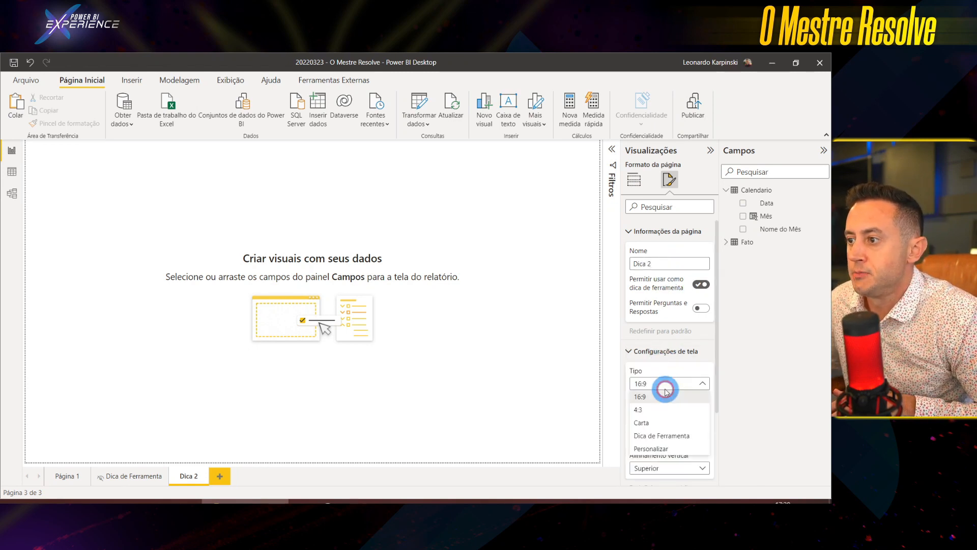
left_click(664, 436)
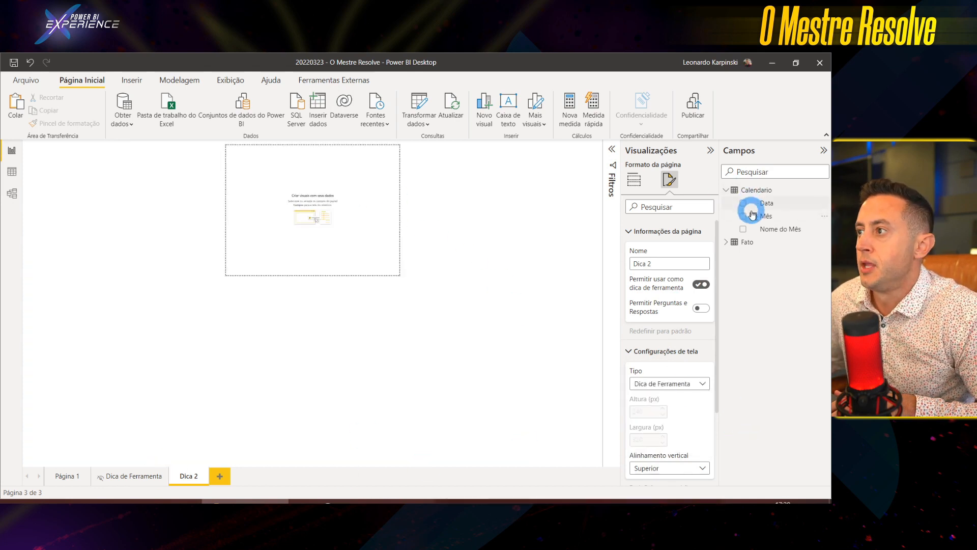
- Build an area chart on the Dica 2 page showing Valor Total by Nome do Mês from the Calendario table
left_click_drag(778, 229, 336, 178)
left_click(726, 242)
left_click(779, 320)
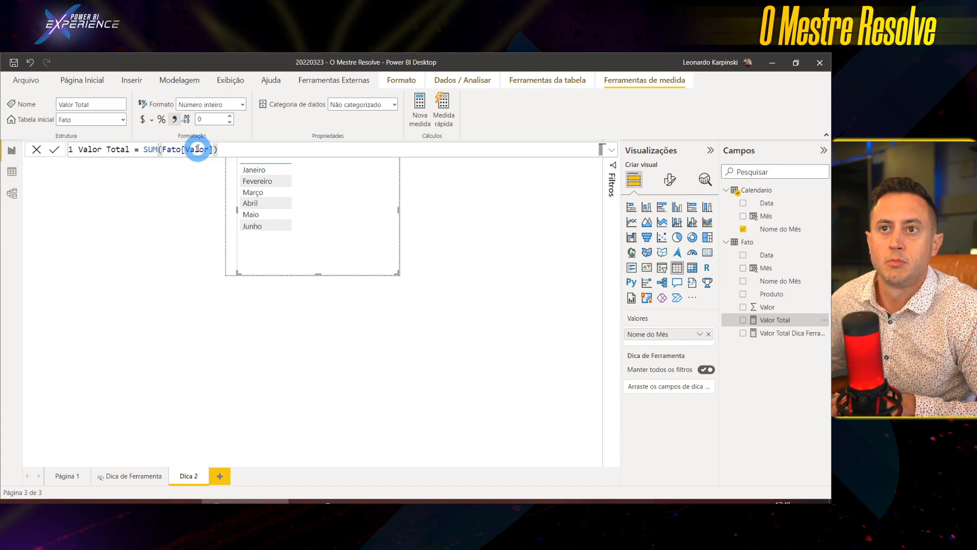
left_click_drag(770, 319, 330, 203)
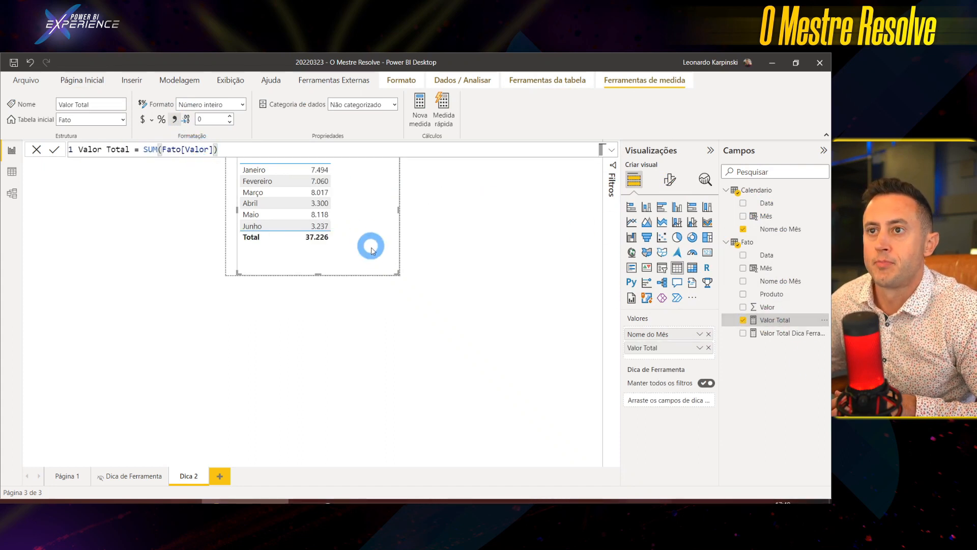
left_click(646, 222)
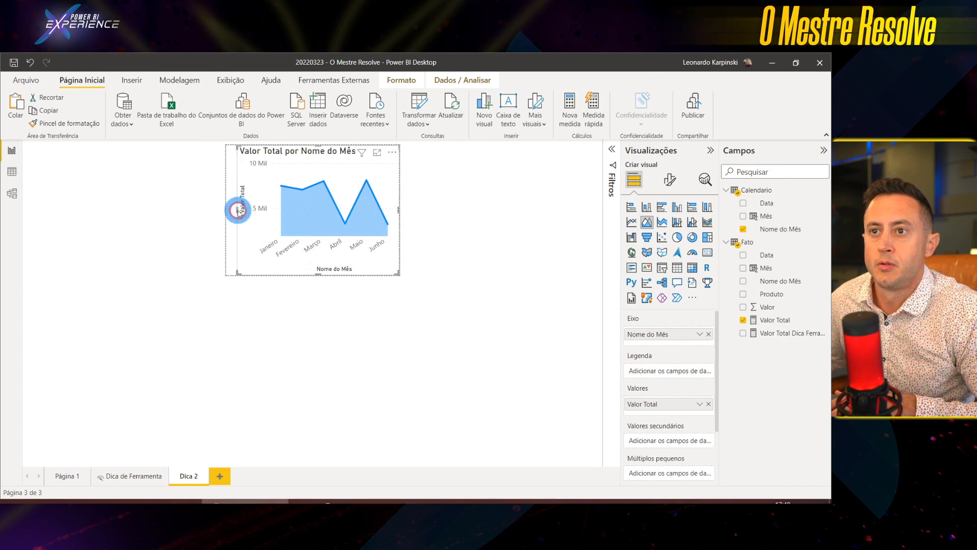
- Hide the title and Y axis of the Dica 2 area chart and turn on its data labels
left_click(671, 183)
left_click(663, 228)
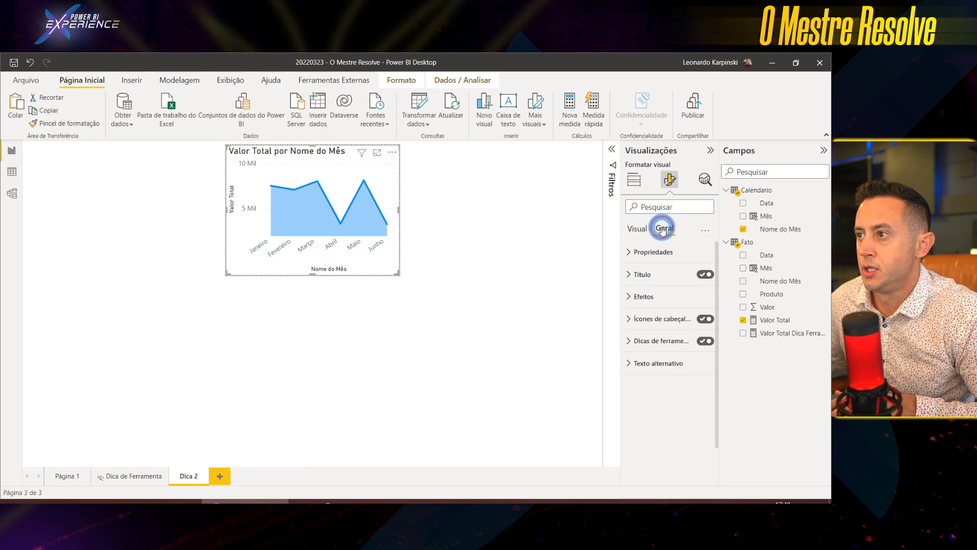
left_click(701, 271)
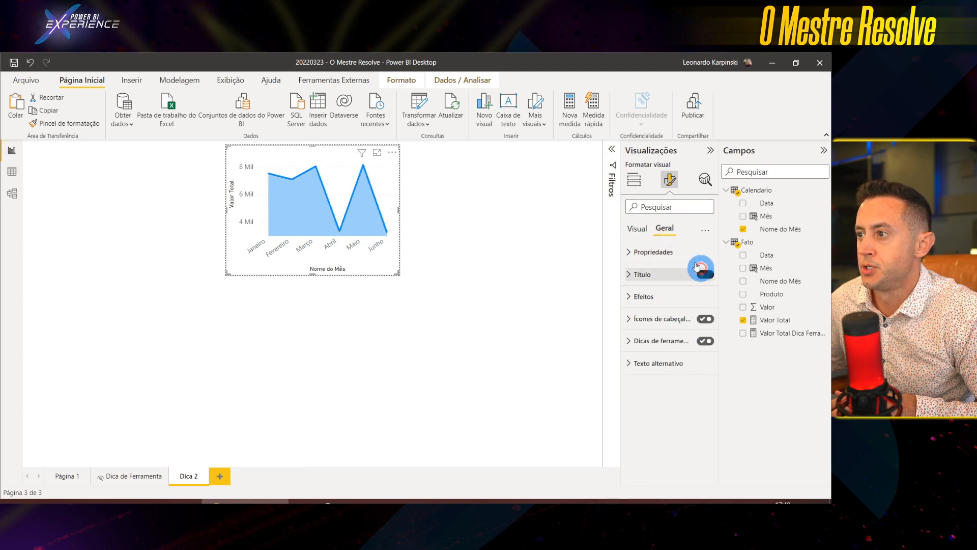
left_click(635, 226)
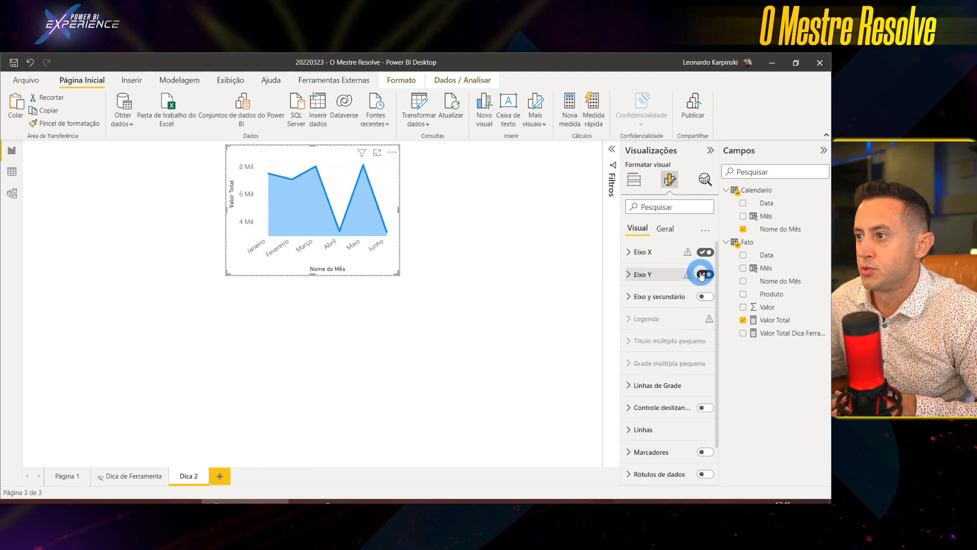
scroll(702, 300, "down", 2)
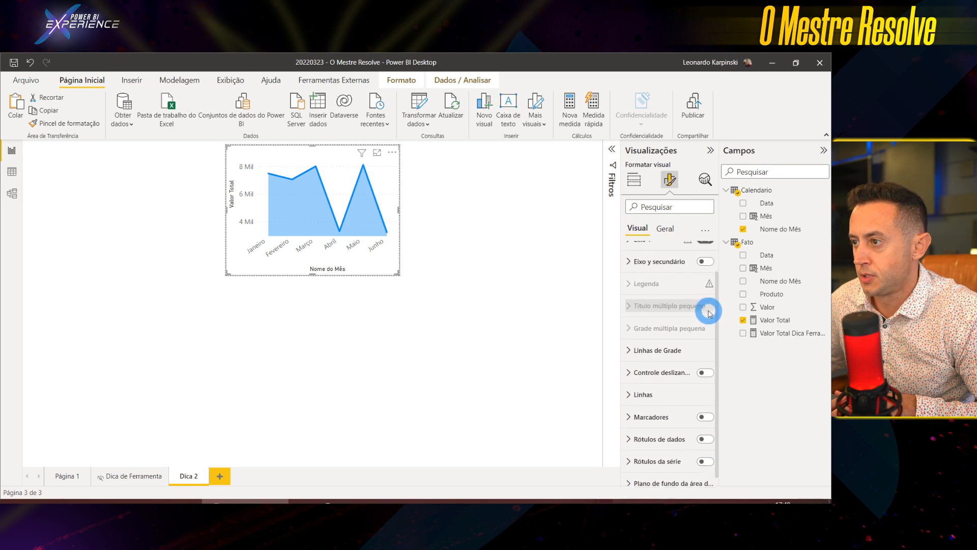
left_click(706, 431)
scroll(692, 356, "up", 2)
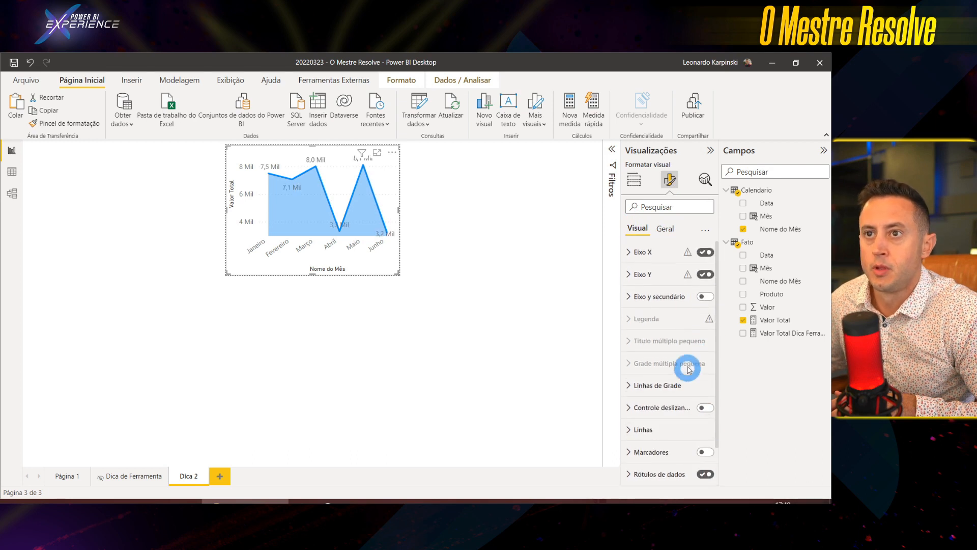
left_click(705, 274)
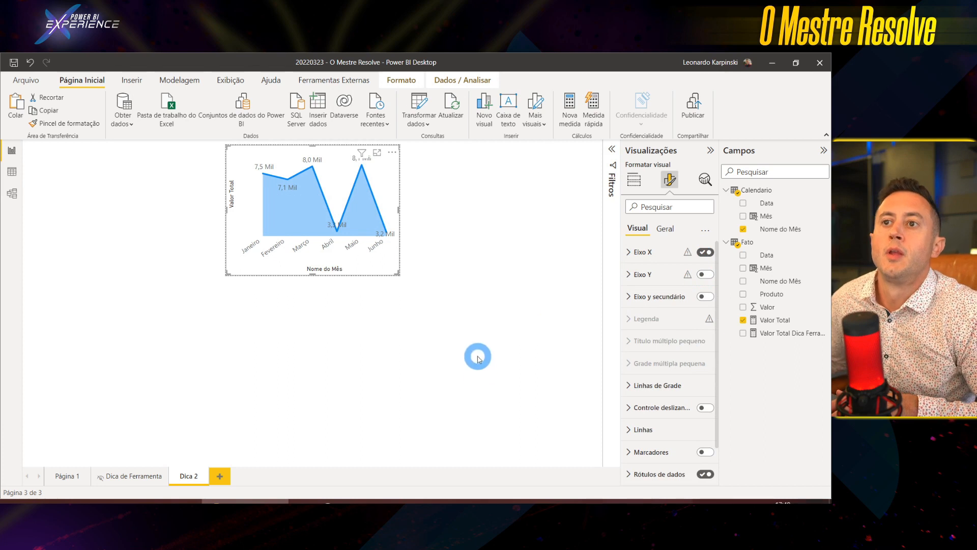
- Shift the Valor Total por Produto chart on Página 1 slightly towards the slicer and place a copy beside it
left_click(71, 476)
left_click(169, 146)
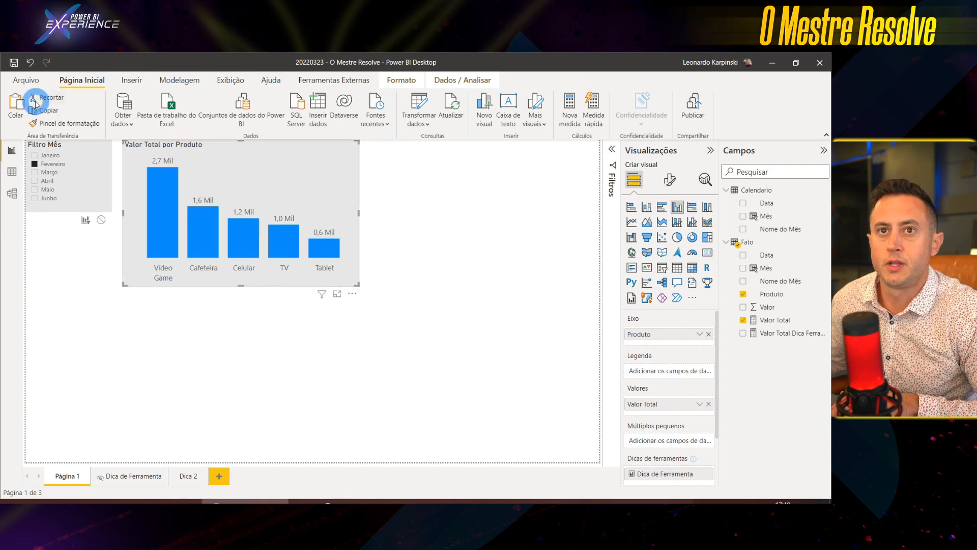
left_click(402, 82)
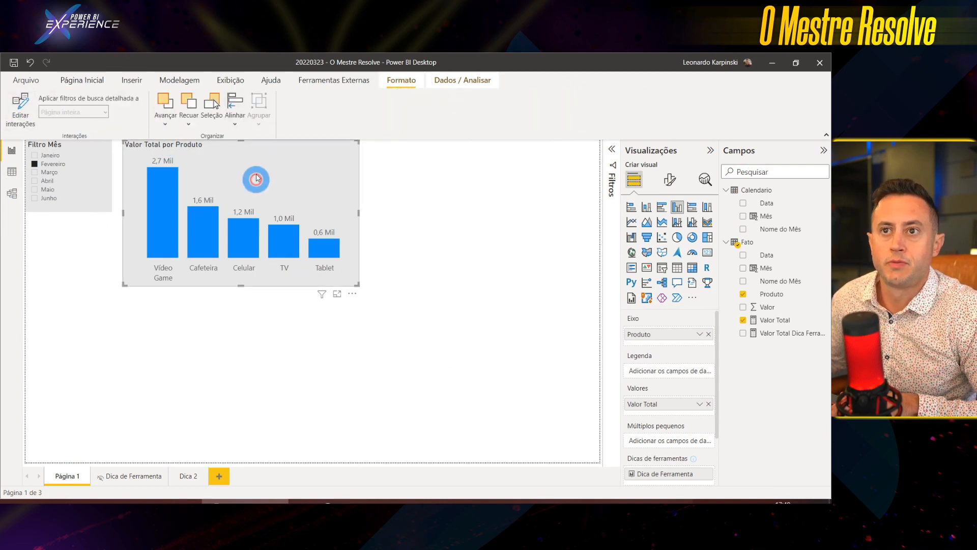
left_click_drag(233, 148, 229, 148)
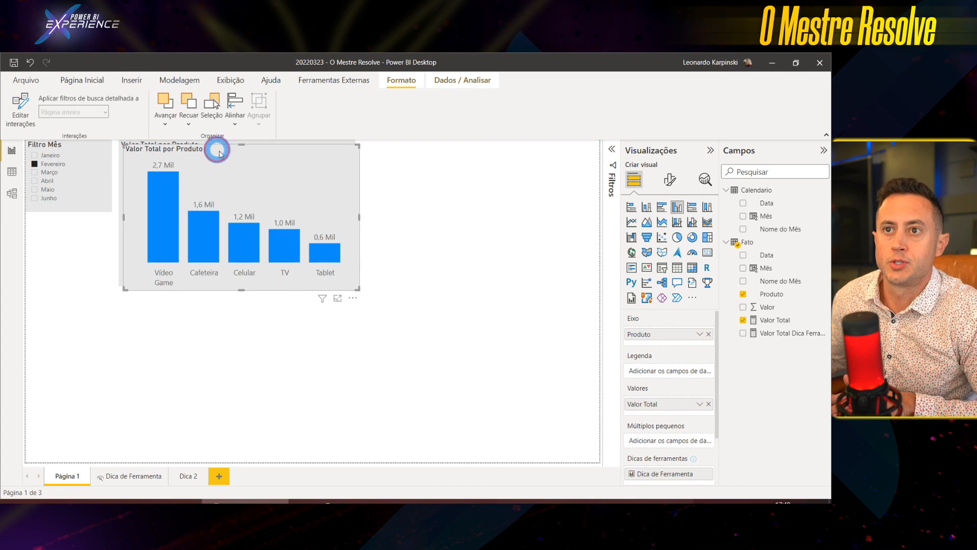
key("ctrl+c")
key("ctrl+v")
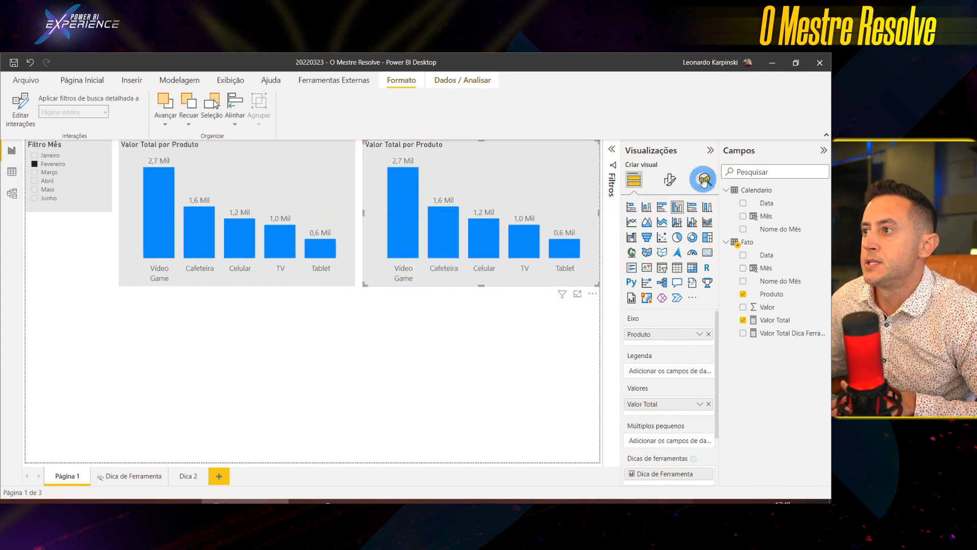
- Set the copied Valor Total por Produto chart's report tooltip page to Dica 2
left_click(669, 179)
left_click(661, 228)
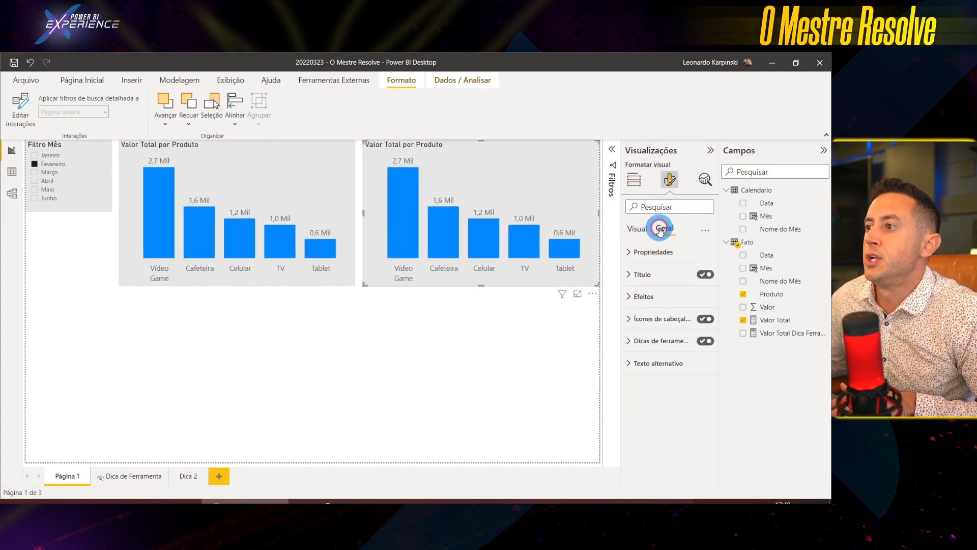
left_click(660, 340)
left_click(678, 418)
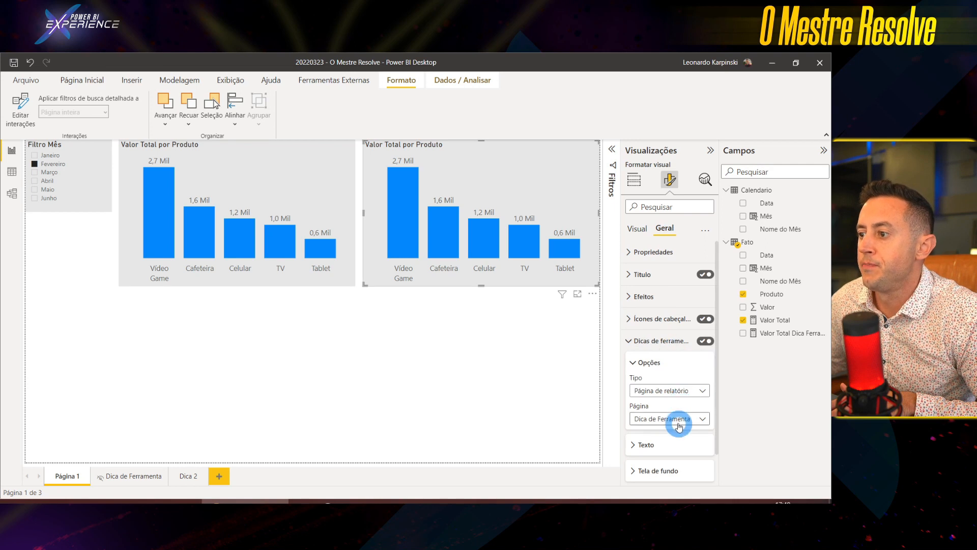
left_click(656, 448)
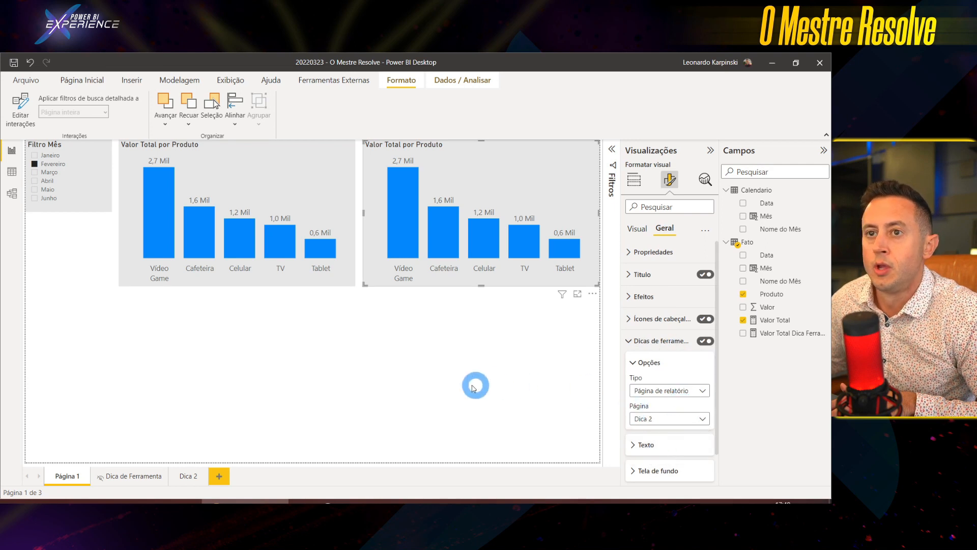
- Examine the Dica 2 tooltip over the product columns of the copied chart while Fevereiro is filtered
mouse_move(406, 217)
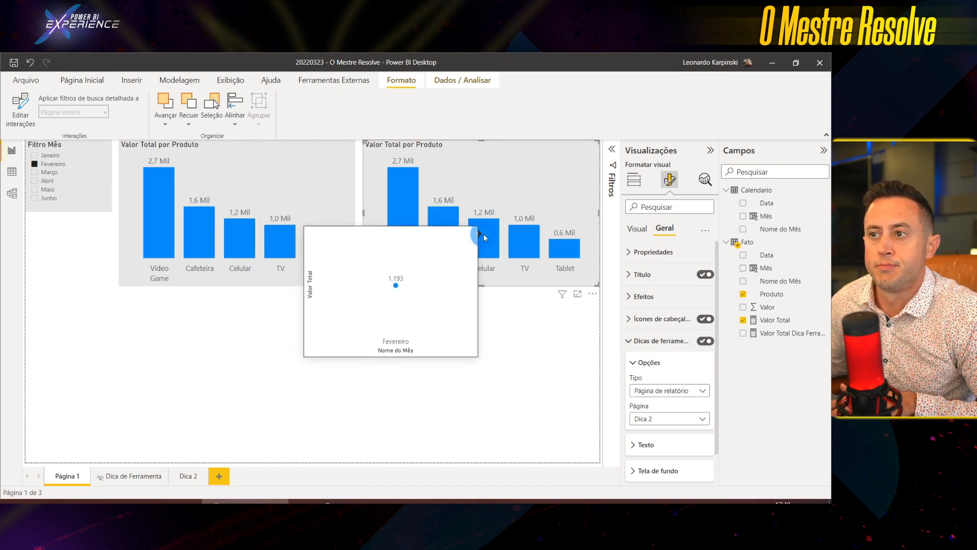
mouse_move(529, 249)
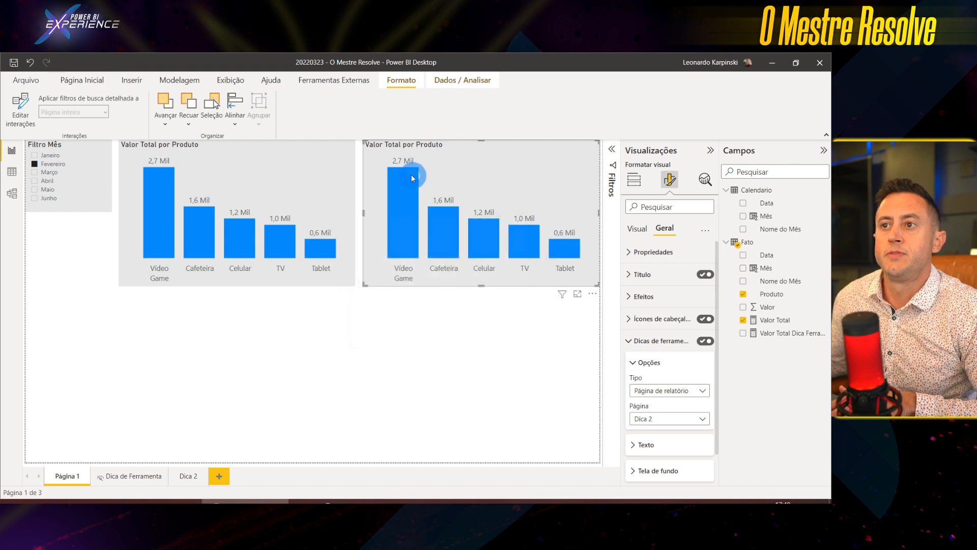
mouse_move(413, 178)
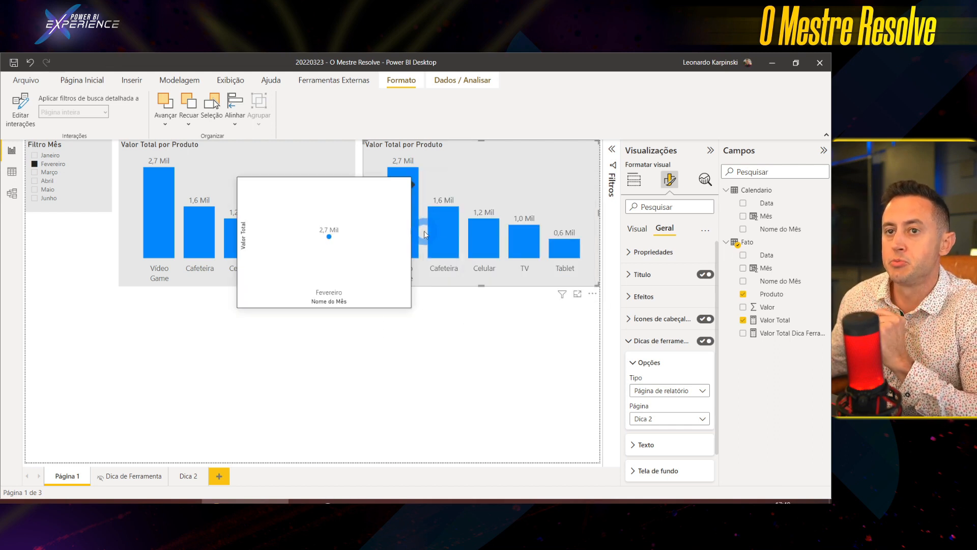
- Create the measure Valor Total All = CALCULATE([Valor Total], ALL(Calendario)) in the Fato table
right_click(750, 246)
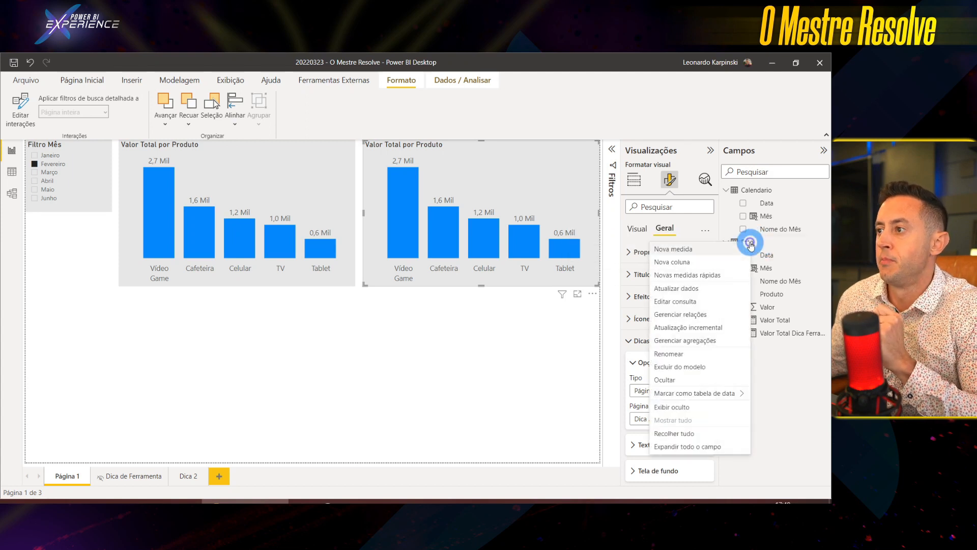
left_click(701, 247)
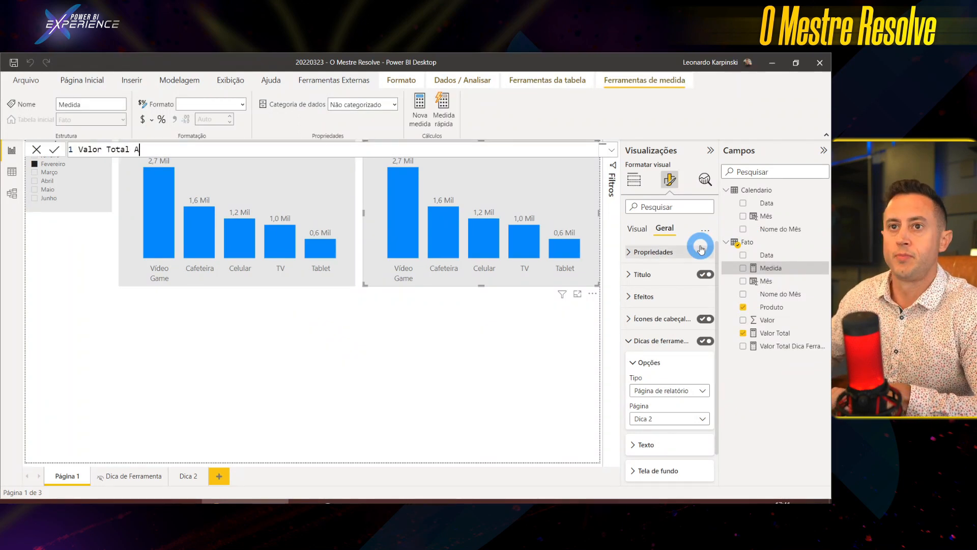
type("ALCULATE(valor t")
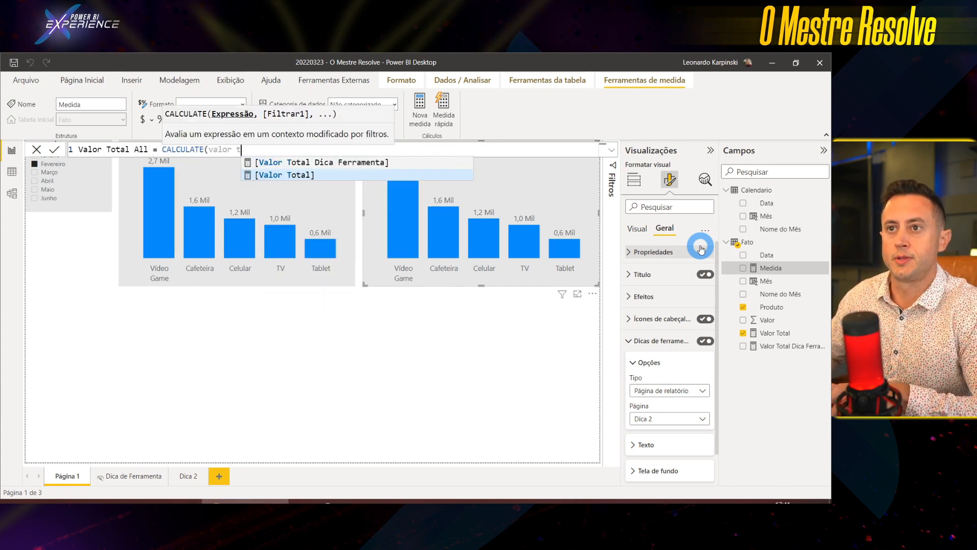
key("Tab")
type(", ALL(")
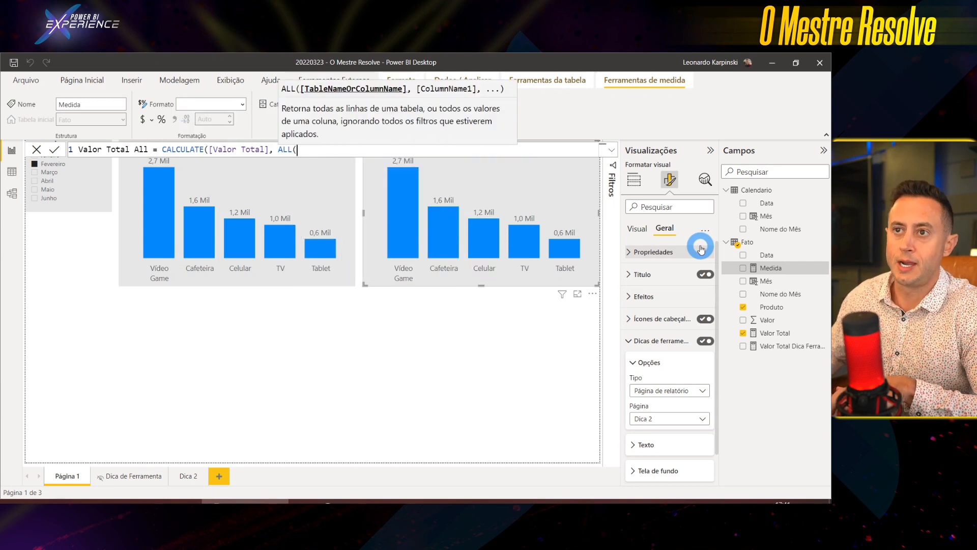
type("dcCalendario))")
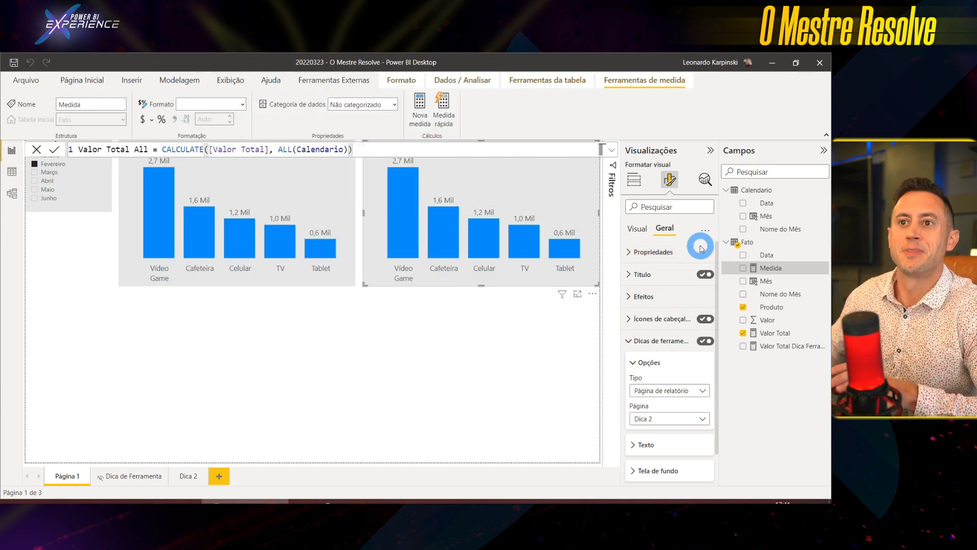
left_click(701, 248)
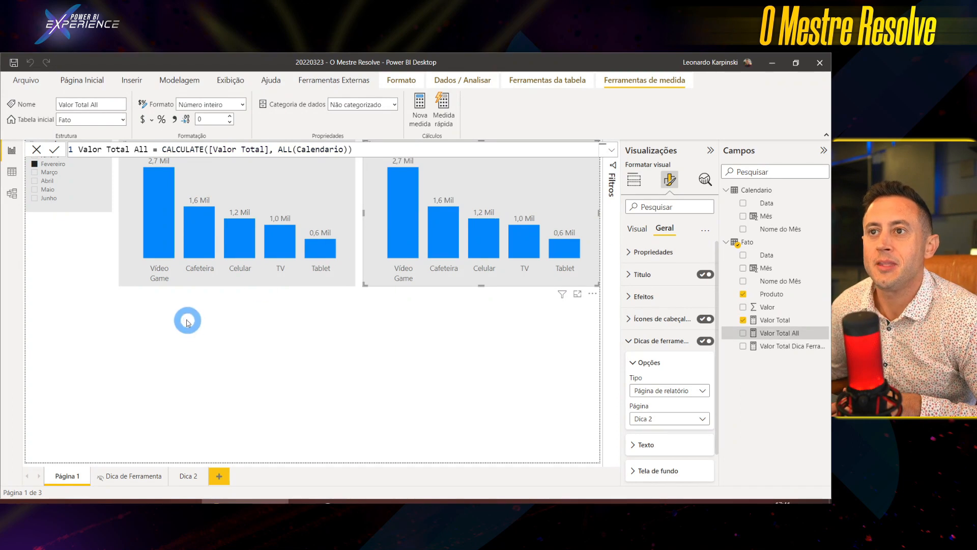
- Hide the Dica 2 page from report readers
left_click(187, 481)
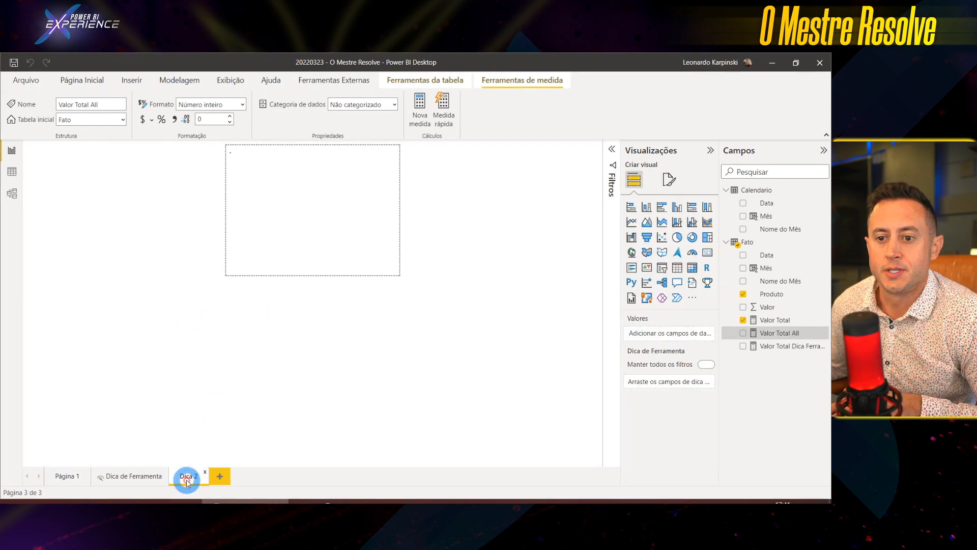
right_click(188, 476)
left_click(206, 468)
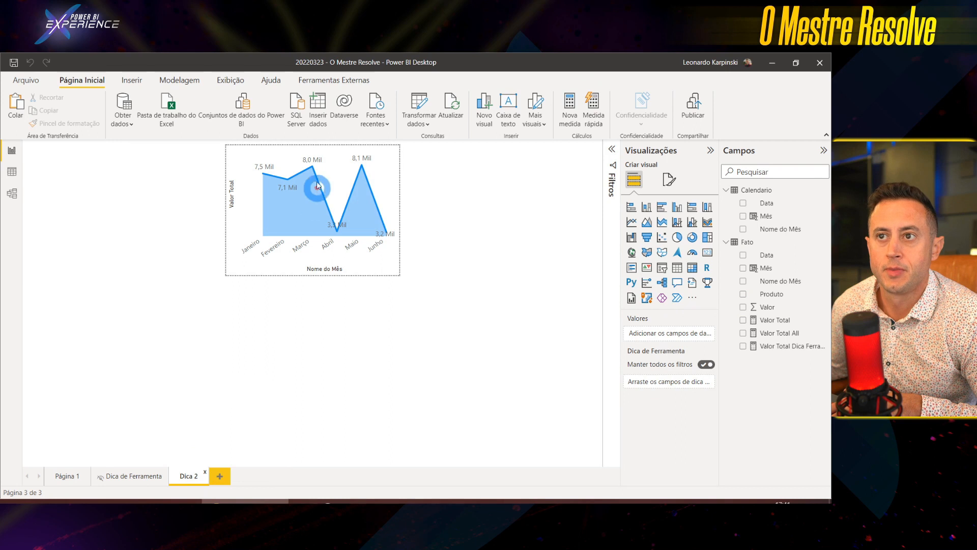
- Replace Valor Total with the Valor Total All measure as the values of the Dica 2 area chart
left_click(282, 151)
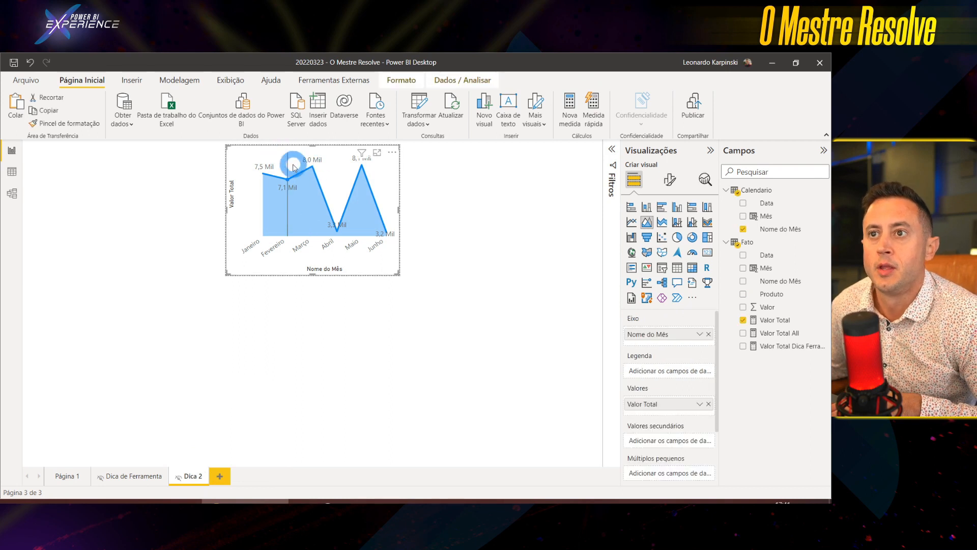
left_click(692, 399)
left_click(708, 404)
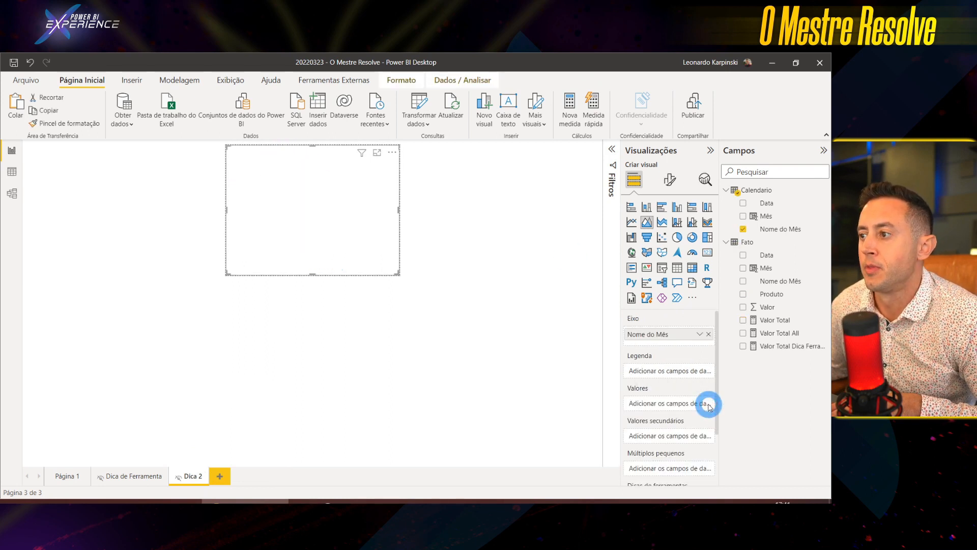
left_click_drag(782, 333, 677, 402)
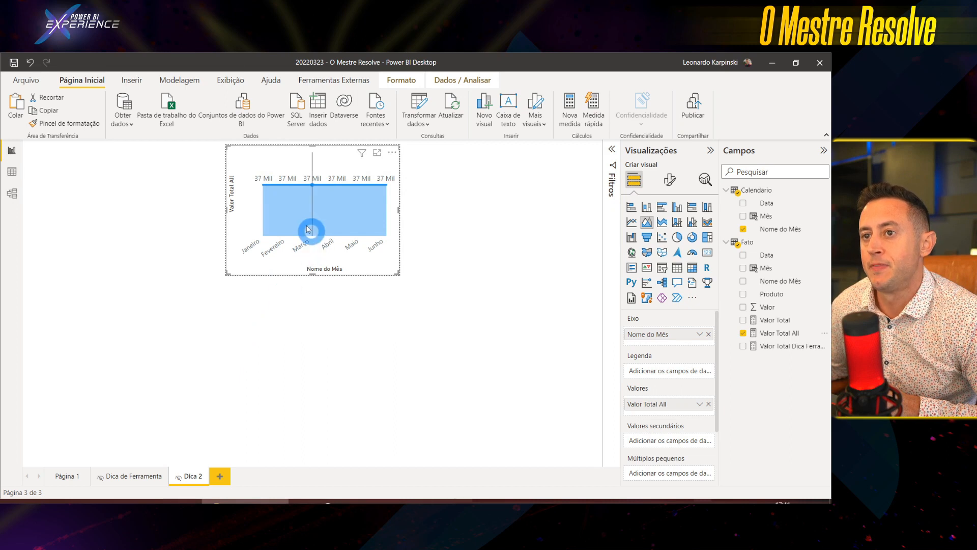
mouse_move(385, 232)
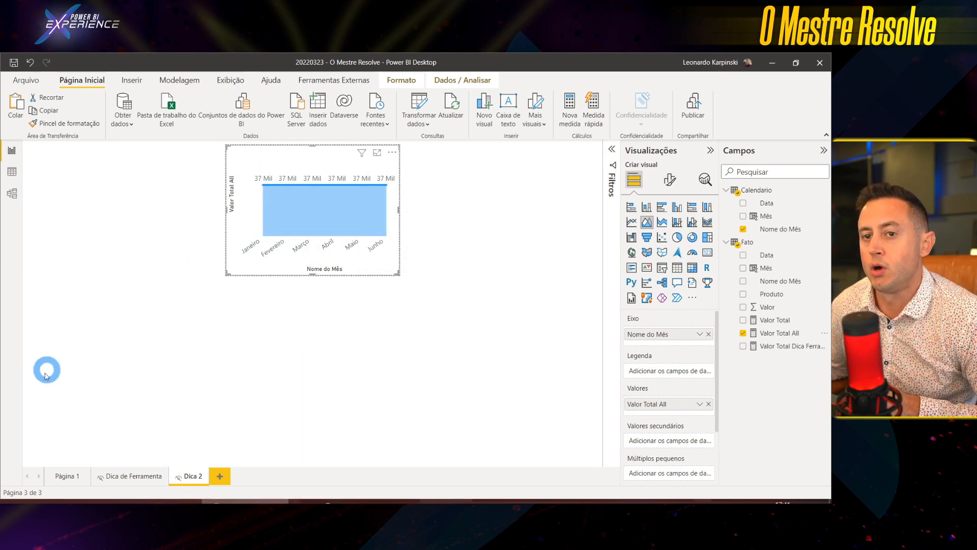
- Examine the Dica 2 tooltip over the product columns of the copied Página 1 chart, and return to Dica 2
left_click(61, 480)
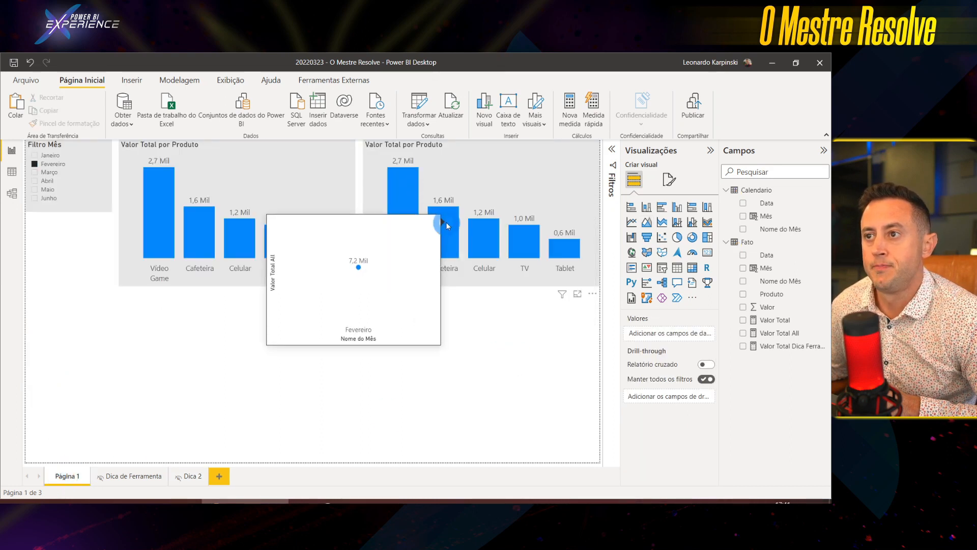
mouse_move(483, 230)
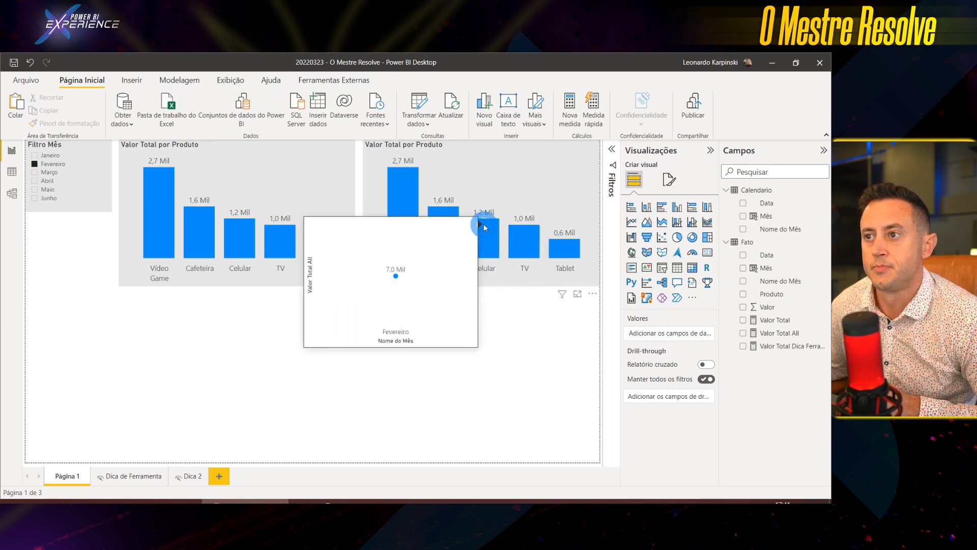
left_click(186, 478)
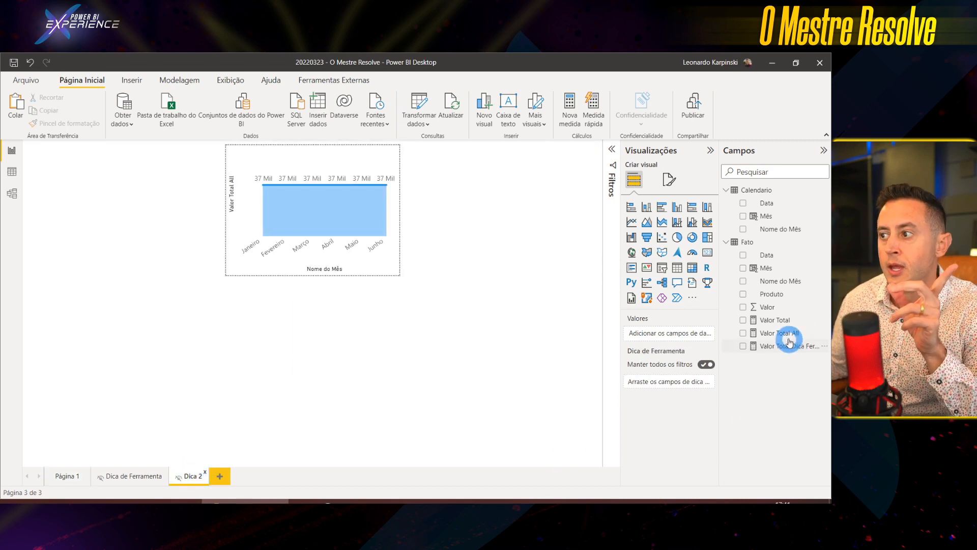
- Switch to the forum topic in the browser, read the accepted solution's measure formula, and return to Power BI Desktop
left_click(148, 502)
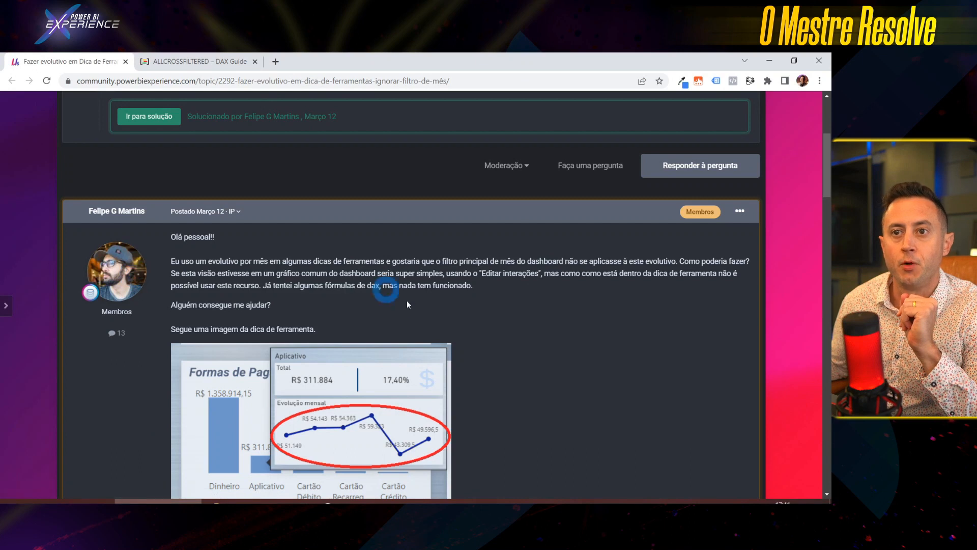
scroll(561, 339, "down", 3)
scroll(561, 338, "down", 4)
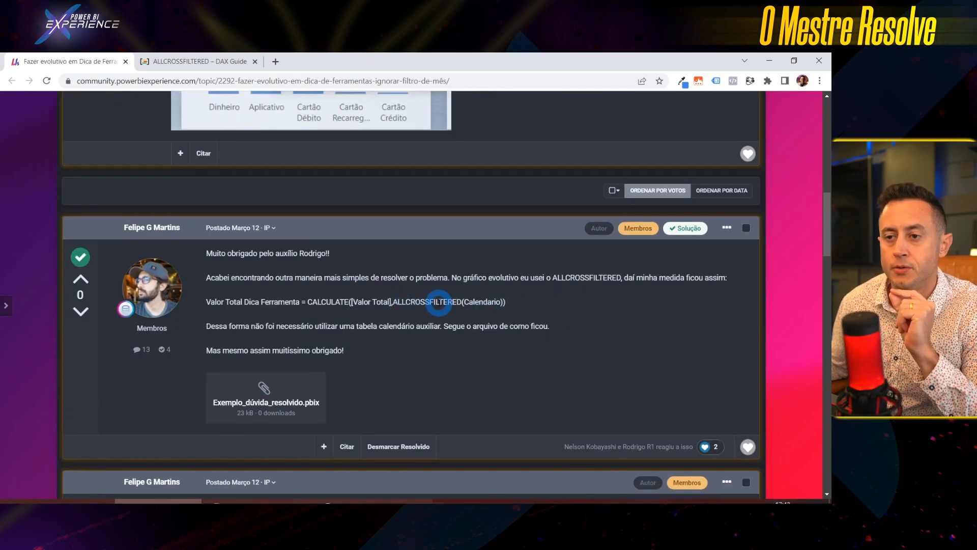
left_click(246, 502)
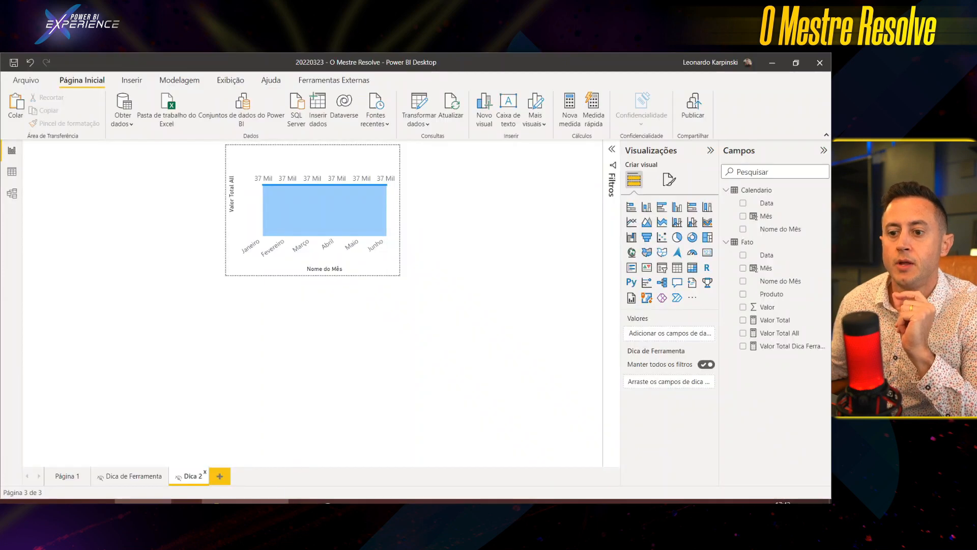
- Change ALL to ALLCROSSFILTERED(Calendario) in the Valor Total All measure and check the copied chart on Página 1
left_click(273, 158)
left_click(770, 334)
left_click(310, 151)
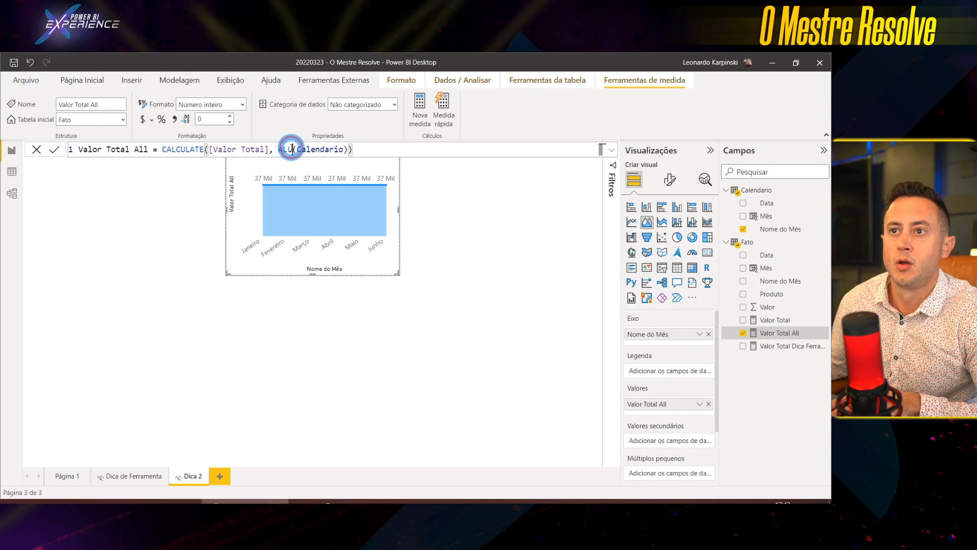
left_click(292, 149)
type("CROSSFILTERED")
key("Tab")
left_click(434, 150)
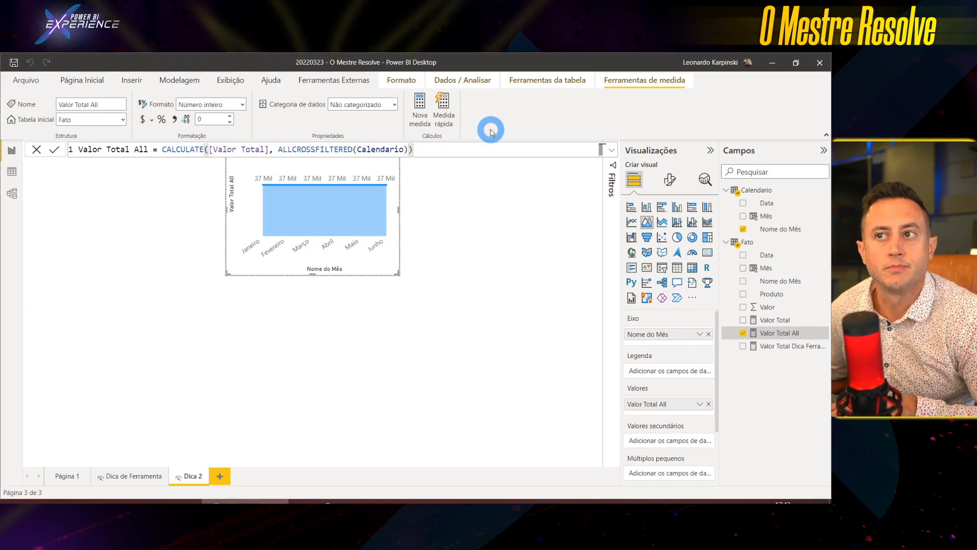
key("Return")
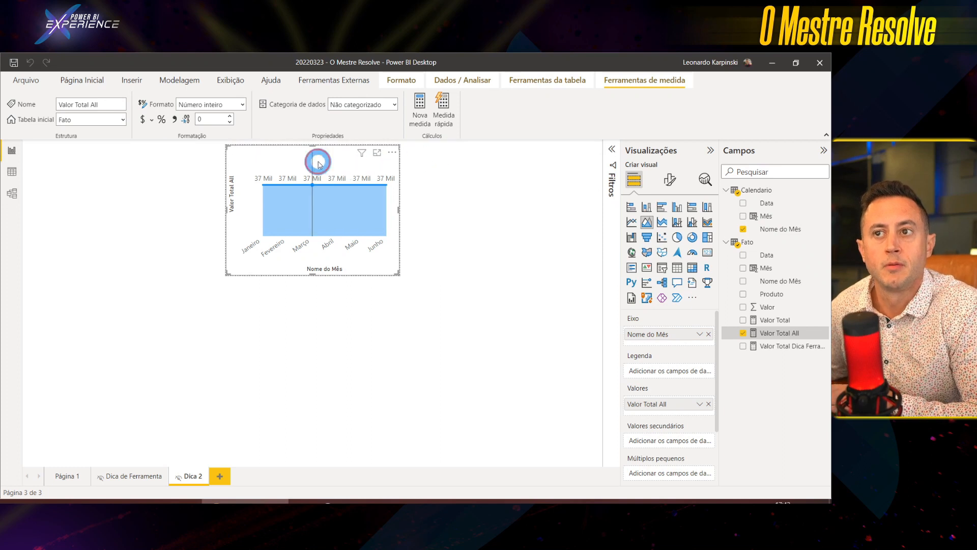
left_click(59, 475)
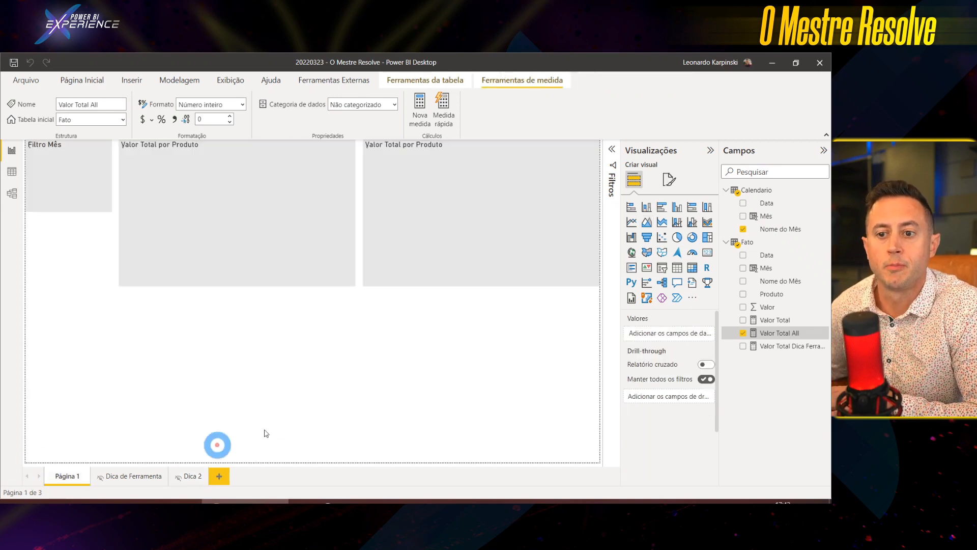
left_click(486, 400)
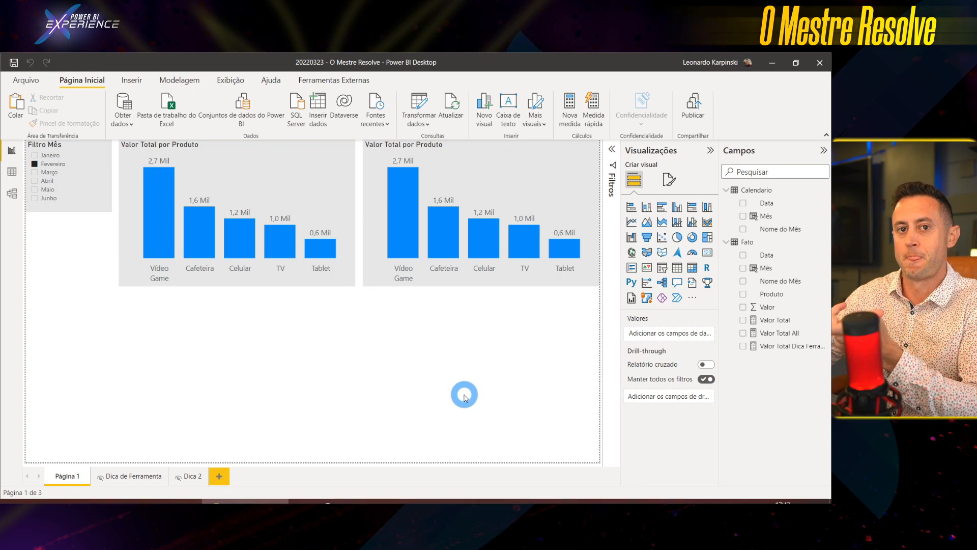
- Replace the Calendario month name on the Dica 2 area chart's axis with Nome do Mês from the Fato table
left_click(192, 483)
left_click(343, 149)
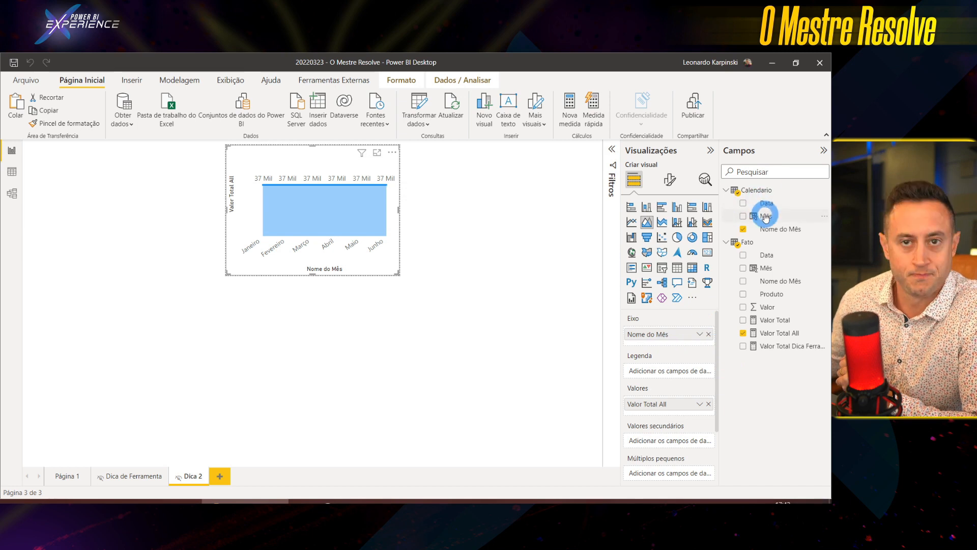
left_click(707, 334)
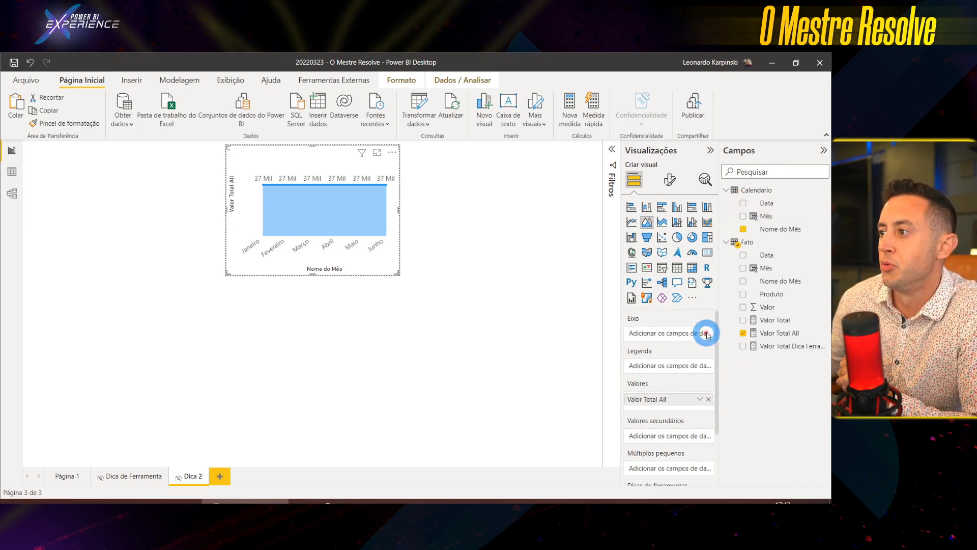
left_click(777, 281)
left_click(795, 281)
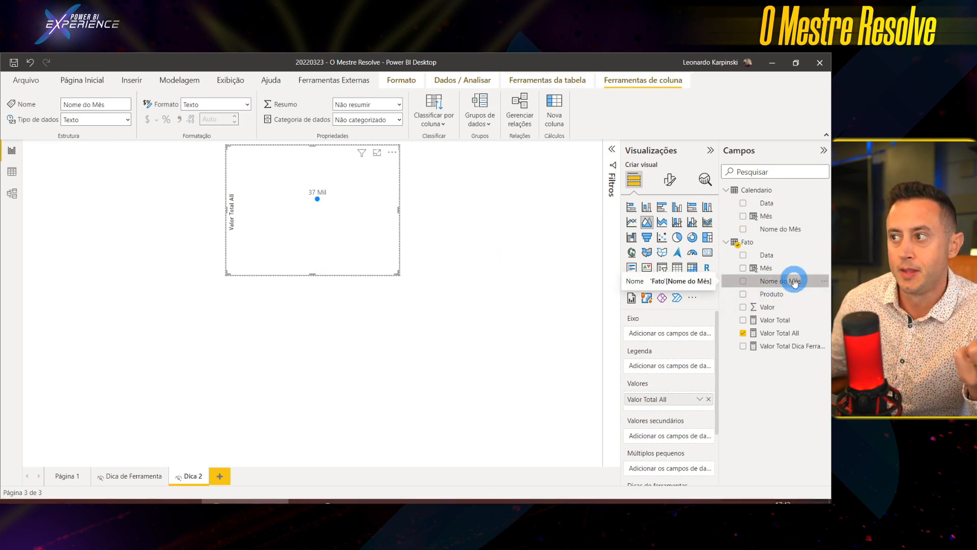
left_click_drag(794, 282, 672, 336)
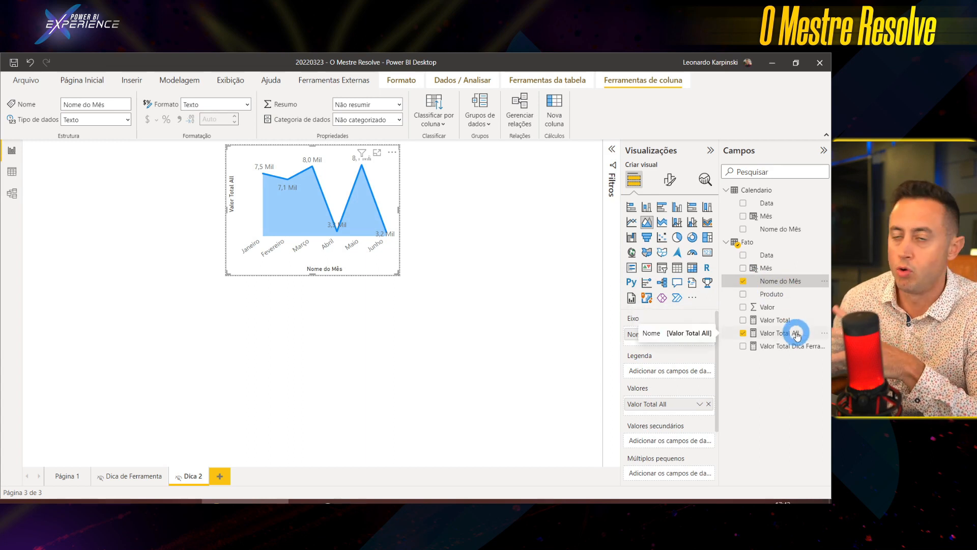
- Compare the report tooltips over the columns of both Valor Total por Produto charts on Página 1
left_click(64, 481)
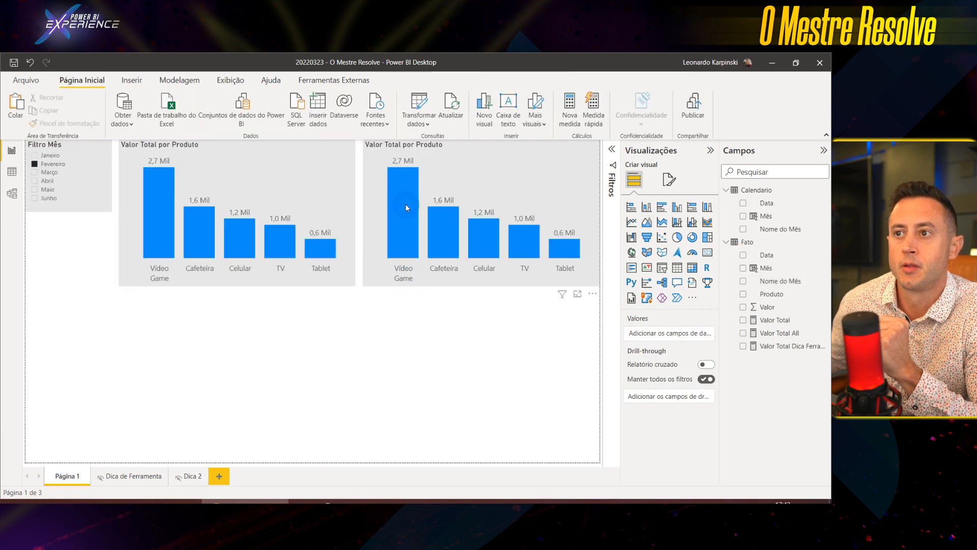
mouse_move(405, 203)
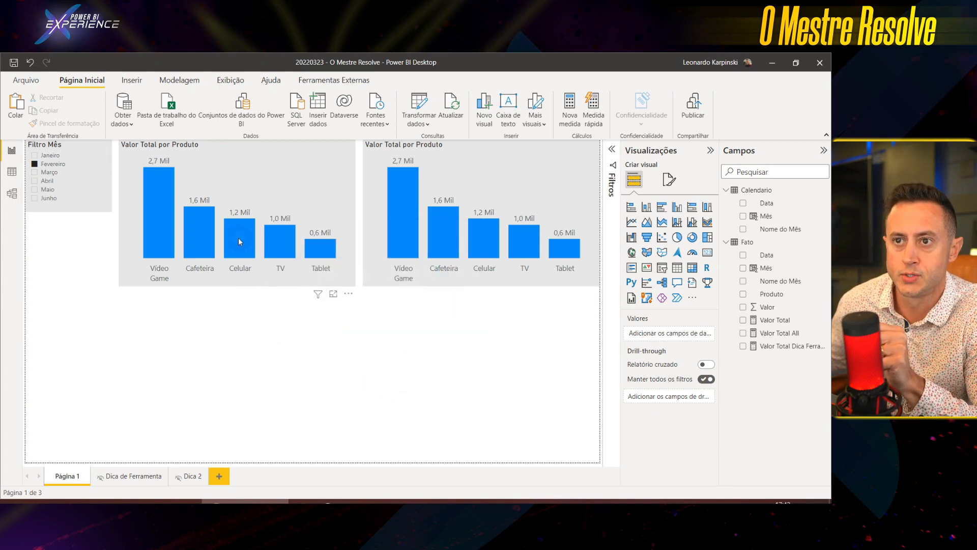
mouse_move(239, 241)
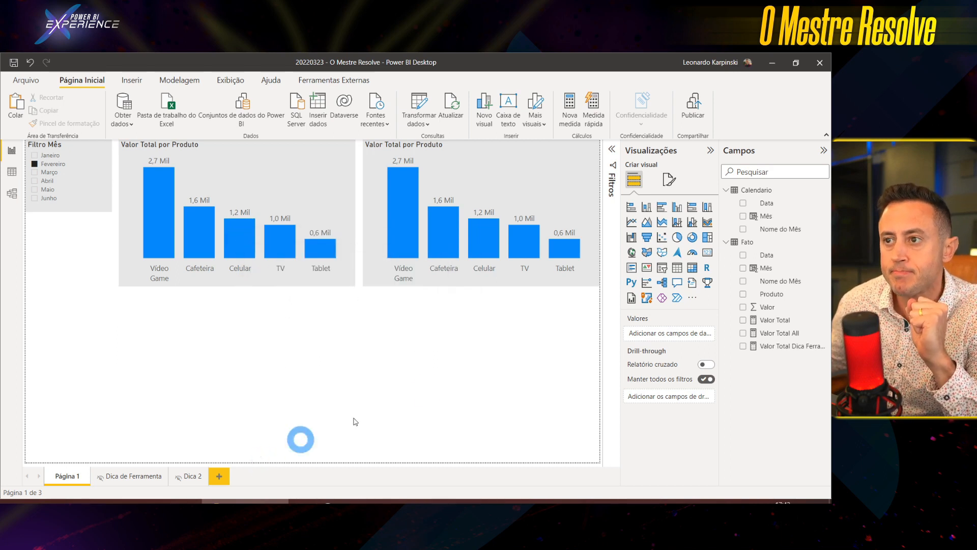
- Change the filter function in the Valor Total All measure to ALL(Calendario) and select the Dica 2 area chart
left_click(181, 478)
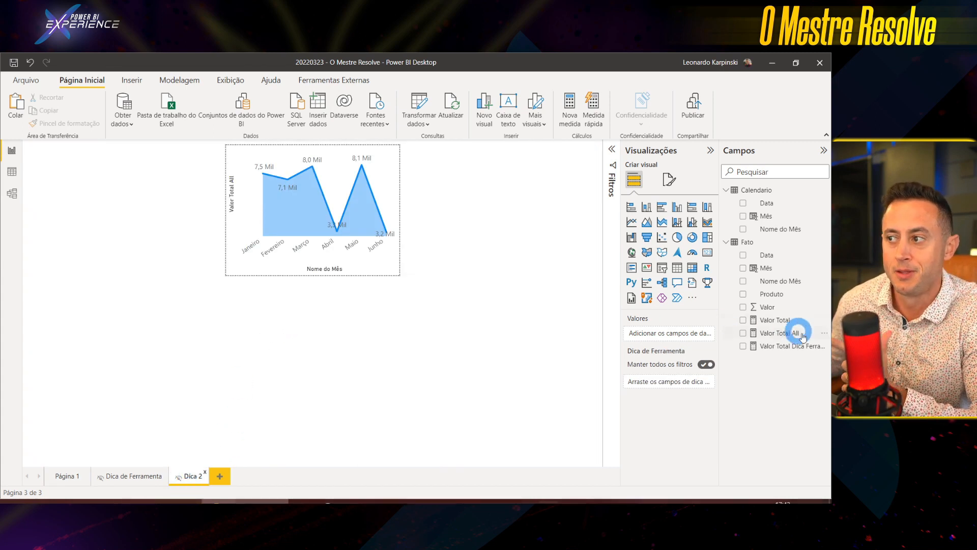
left_click(782, 336)
double_click(319, 149)
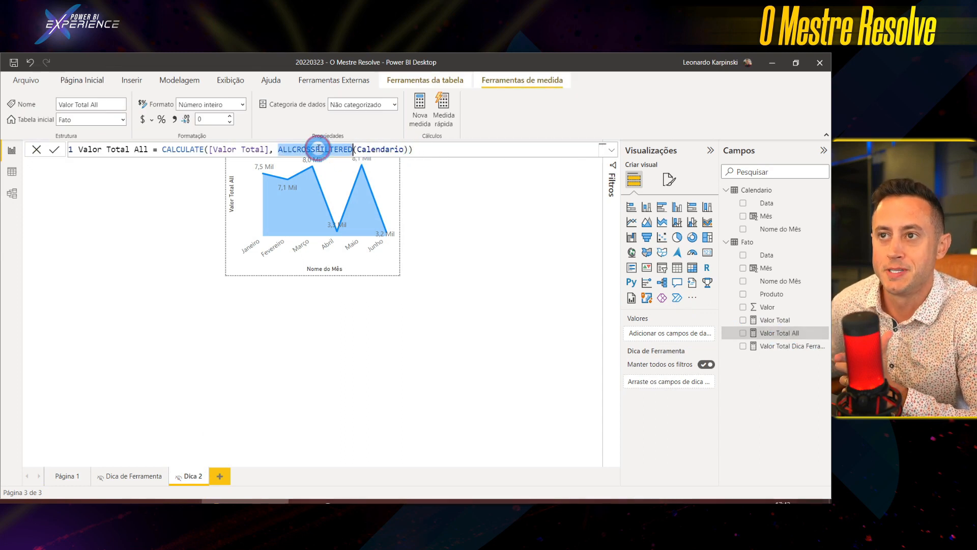
type("ALL")
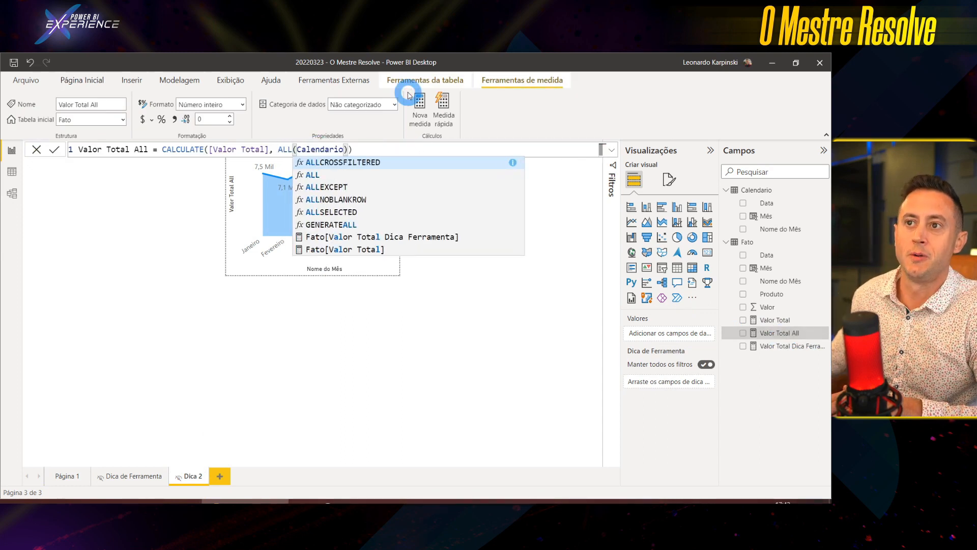
key("Escape")
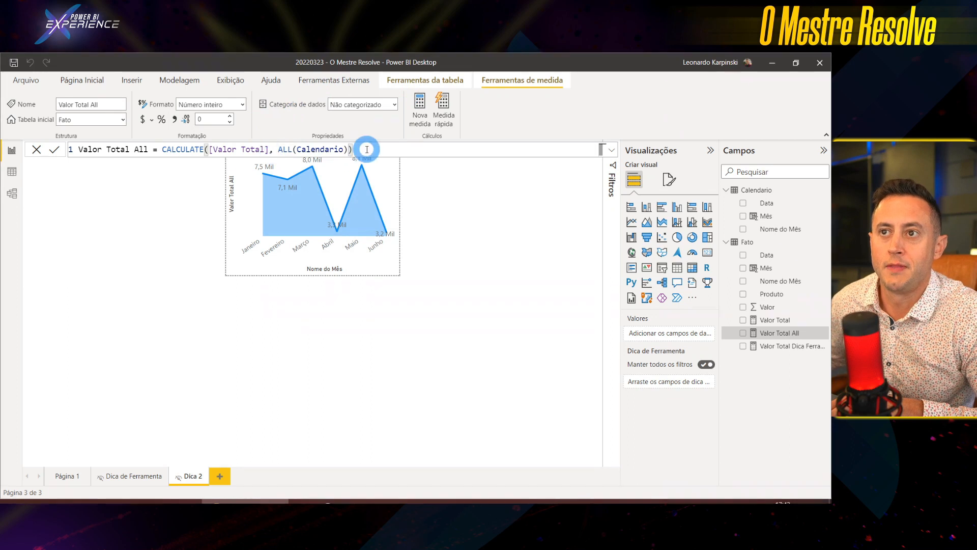
left_click(326, 151)
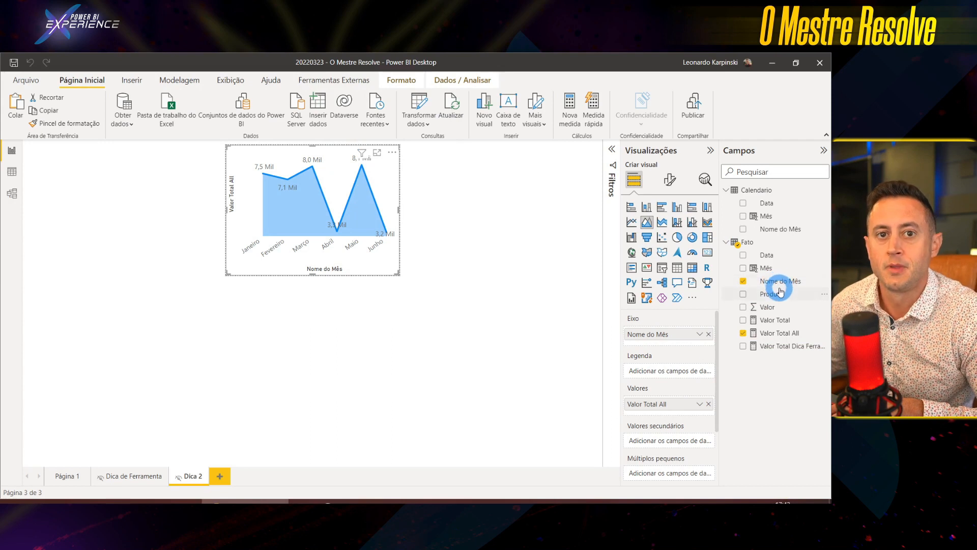
- Review the CALCULATE formula of the Valor Total All measure, focusing on the Calendario argument of ALL, alongside the Dica 2 chart
left_click(350, 345)
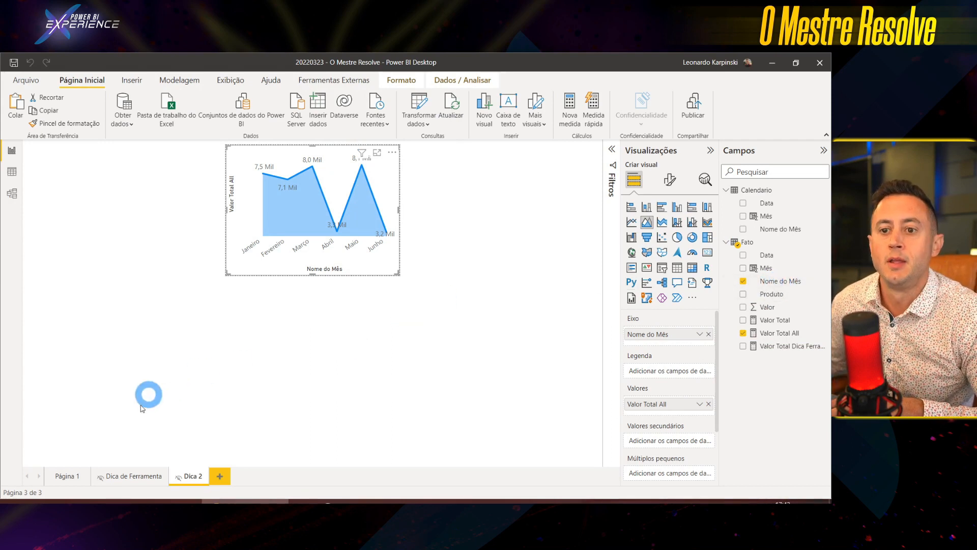
left_click(63, 477)
left_click(64, 161)
left_click(61, 146)
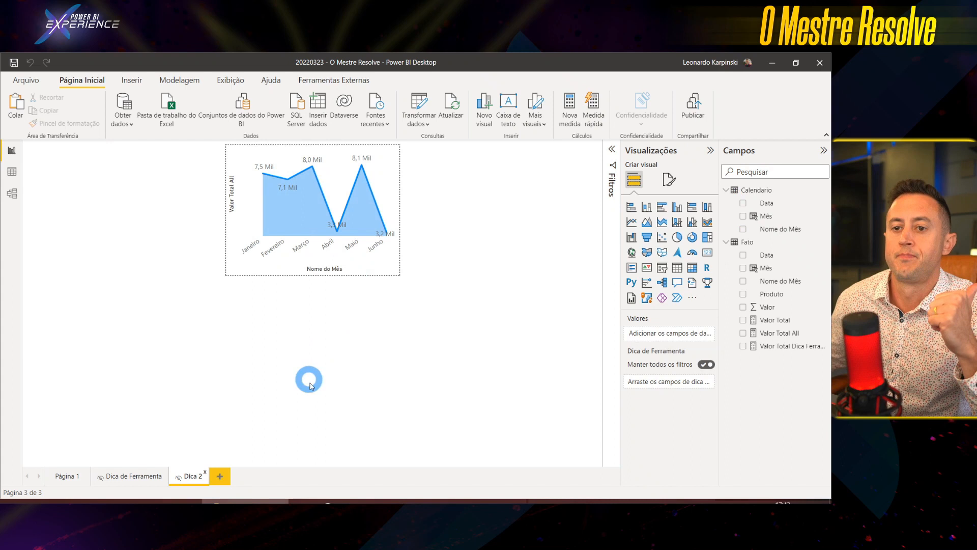
left_click(769, 328)
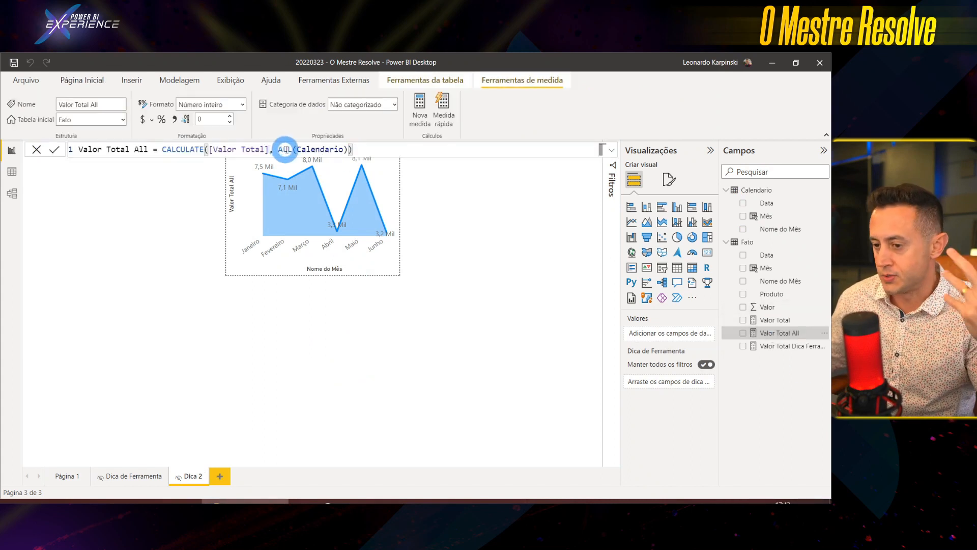
double_click(319, 149)
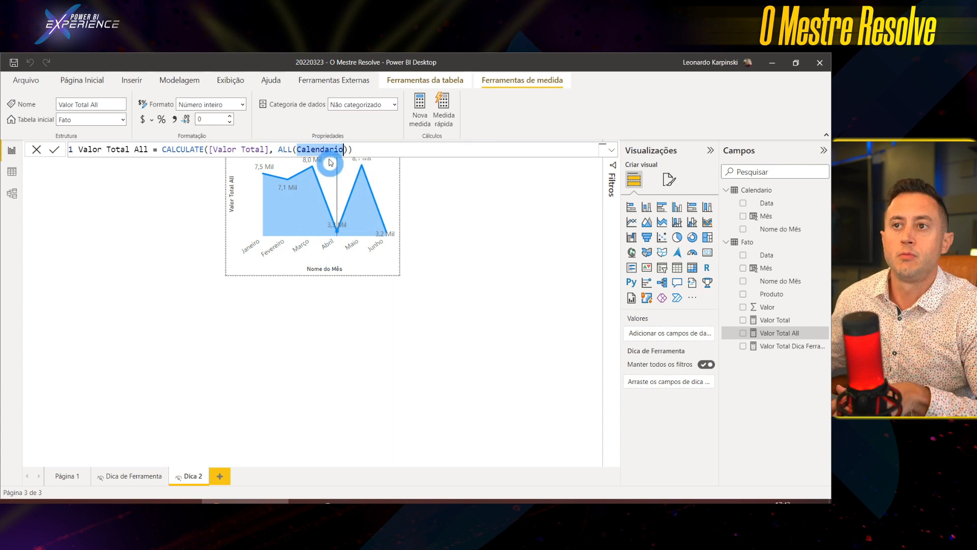
left_click(306, 158)
left_click(325, 154)
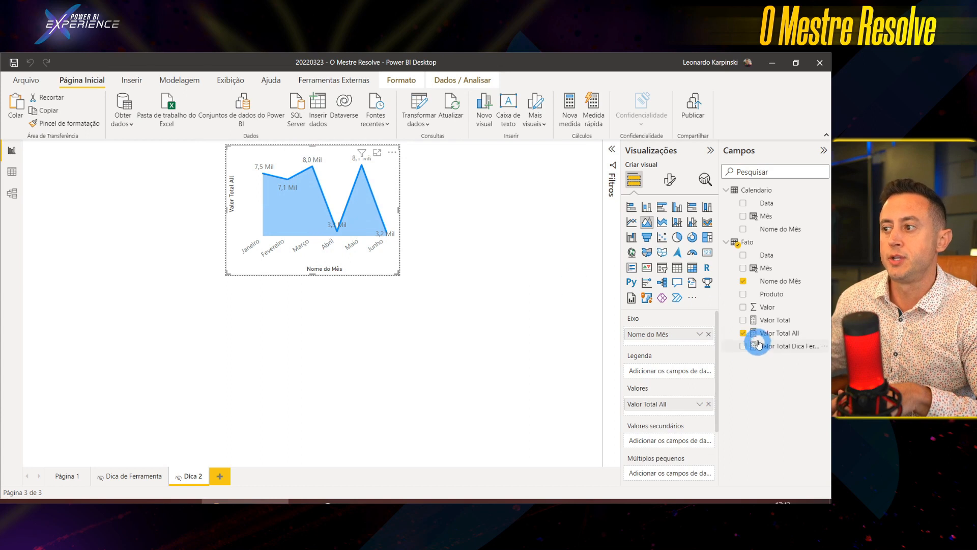
- Examine the report tooltips over the Vídeo Game and Cafeteira columns of the second Valor Total por Produto chart on Página 1
left_click(59, 477)
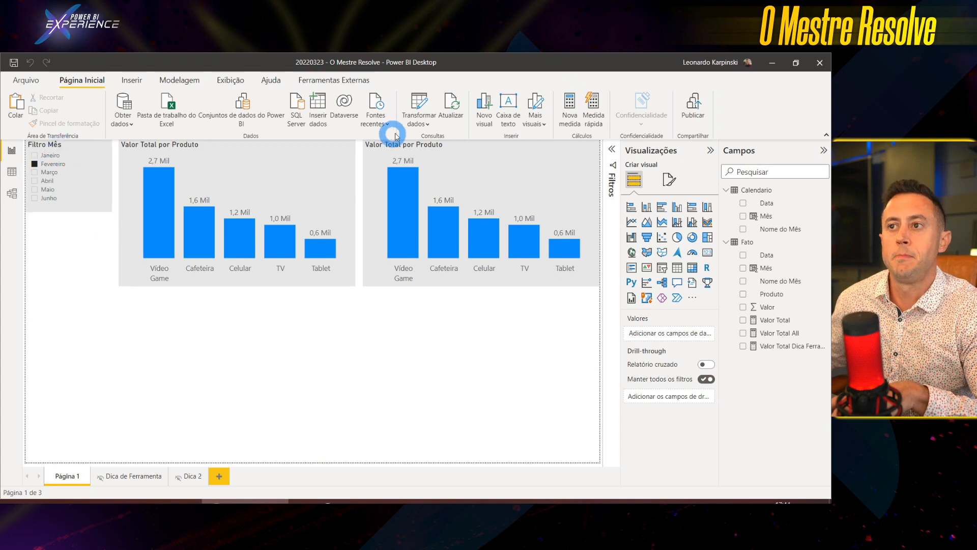
left_click(406, 178)
left_click(408, 203)
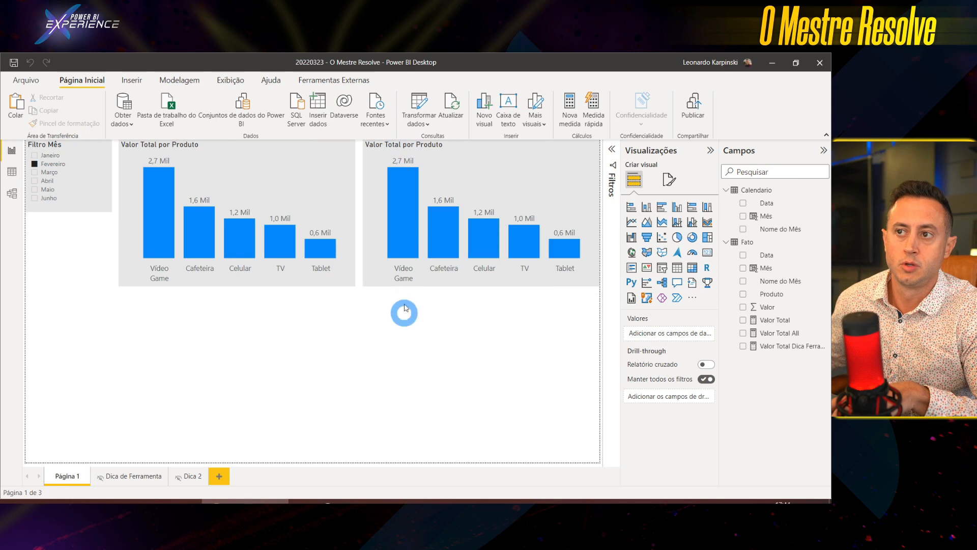
mouse_move(403, 251)
mouse_move(441, 233)
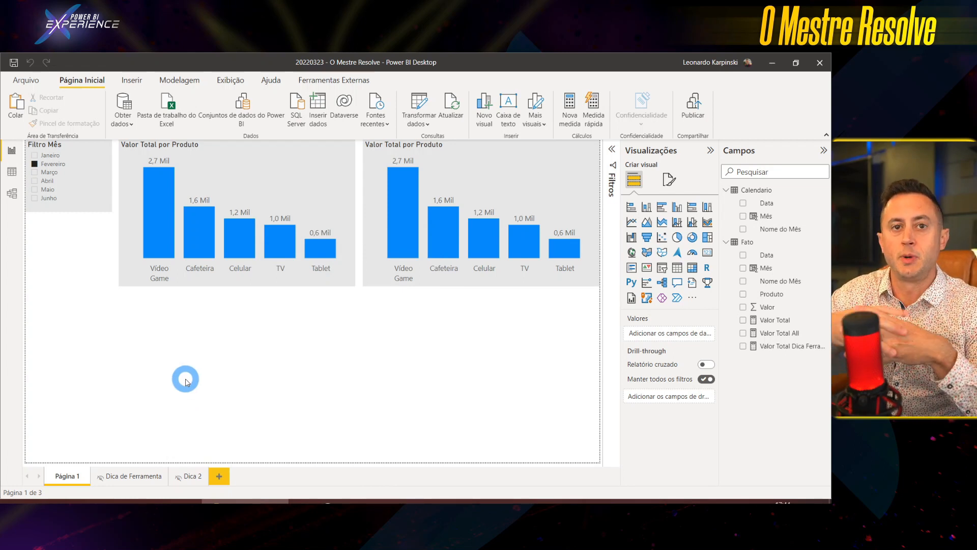
- Inspect the Nome do Mês and Data columns of the Fato table's data and return to the report
left_click(6, 169)
left_click(782, 243)
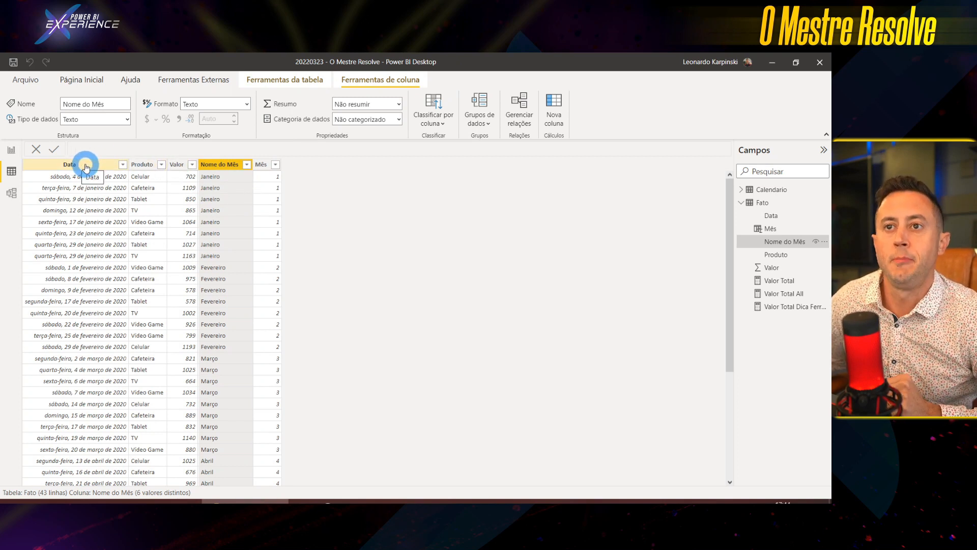
left_click(11, 150)
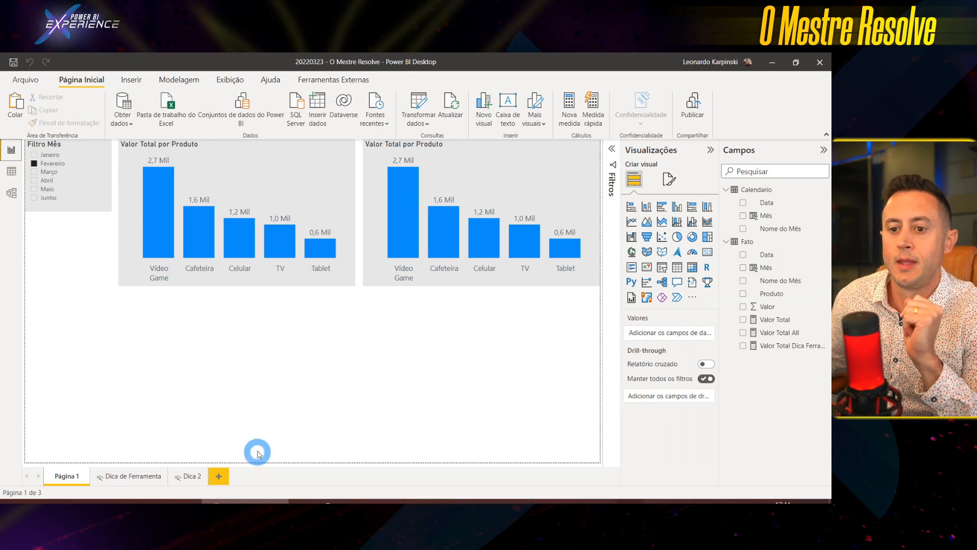
- Replace the Fato month name on the Dica 2 area chart's axis with Nome do Mês from the Calendario table
left_click(184, 476)
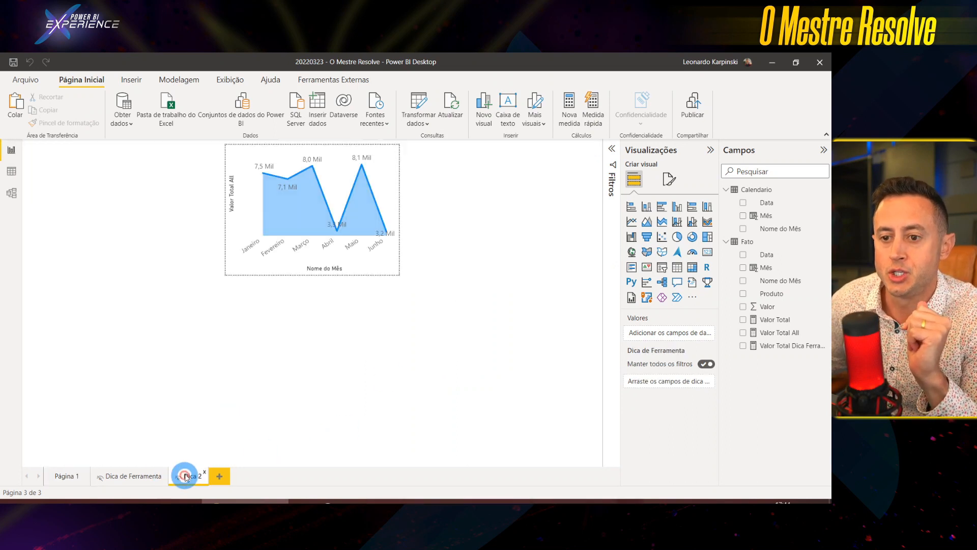
left_click(306, 153)
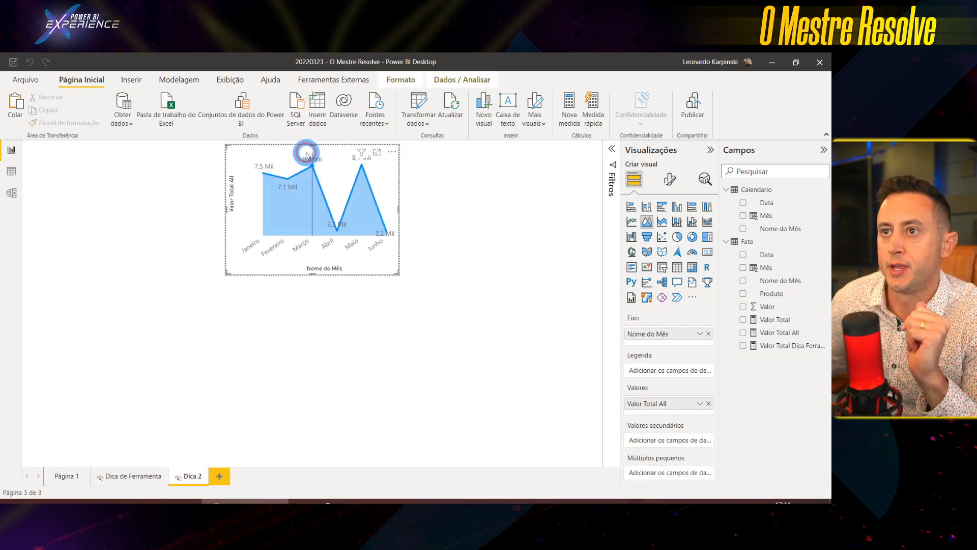
left_click(708, 334)
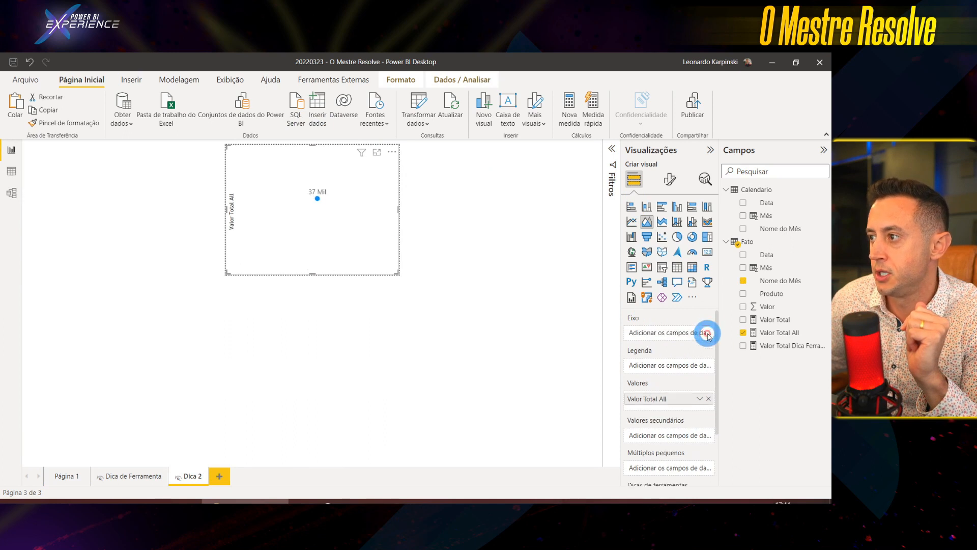
left_click_drag(771, 233, 667, 332)
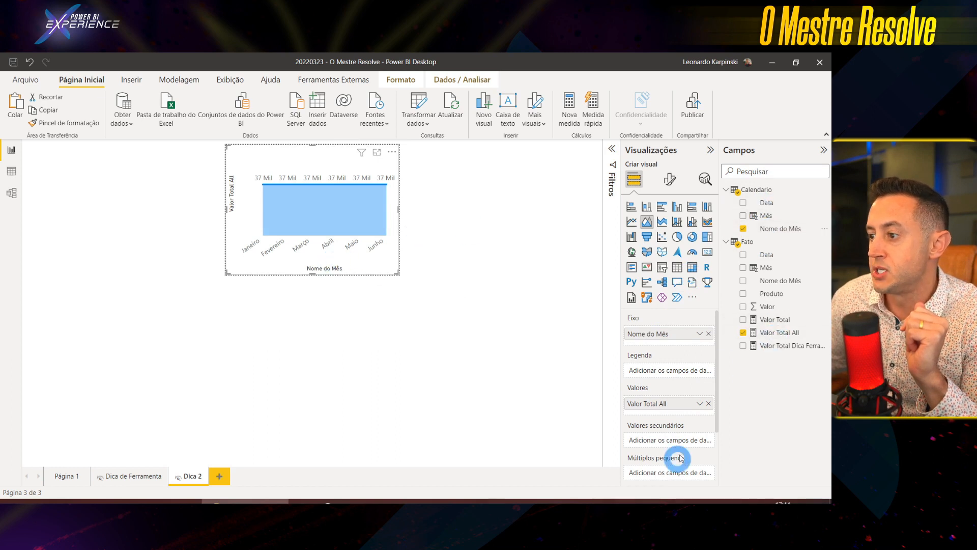
- Delete the Valor Total All and Valor Total Dica Ferramenta measures and plot Valor Total in the Dica 2 area chart instead
left_click(709, 404)
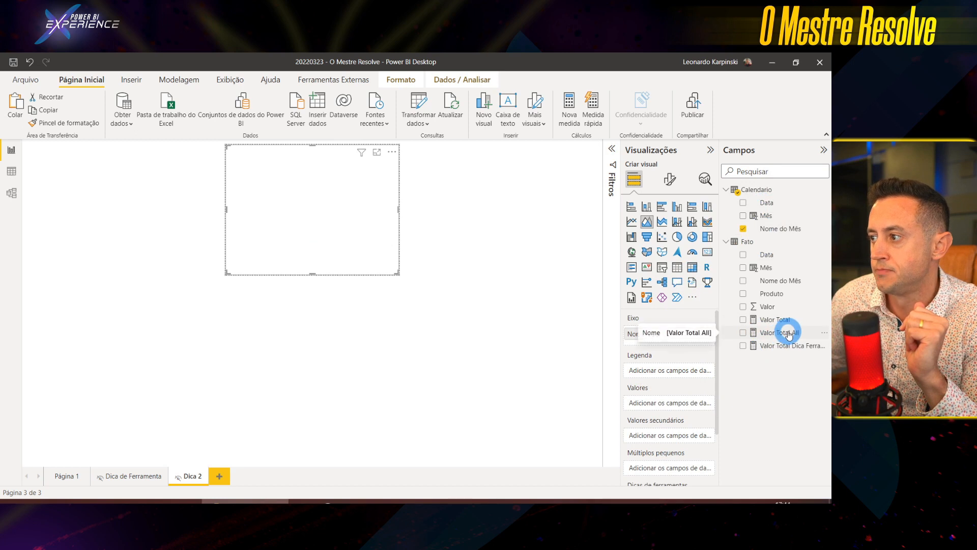
left_click(824, 335)
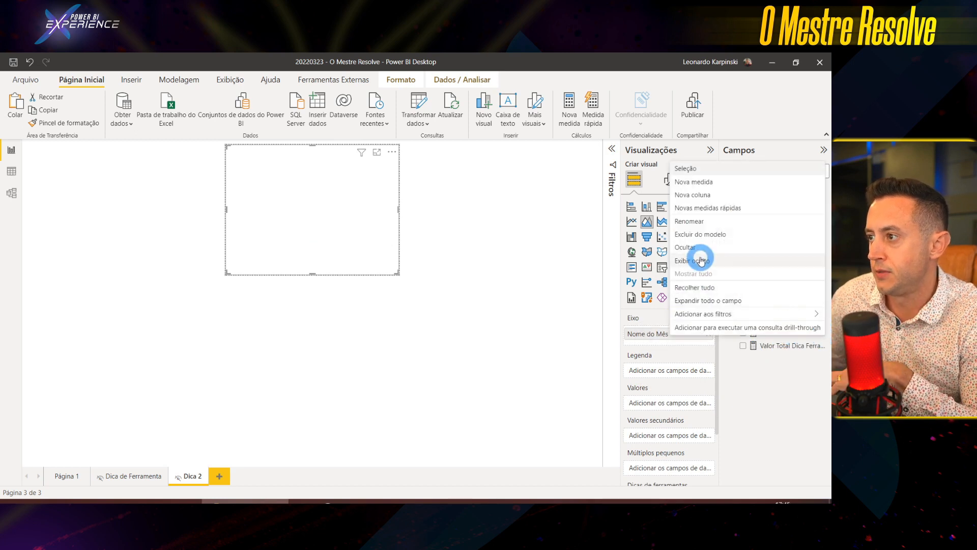
left_click(693, 237)
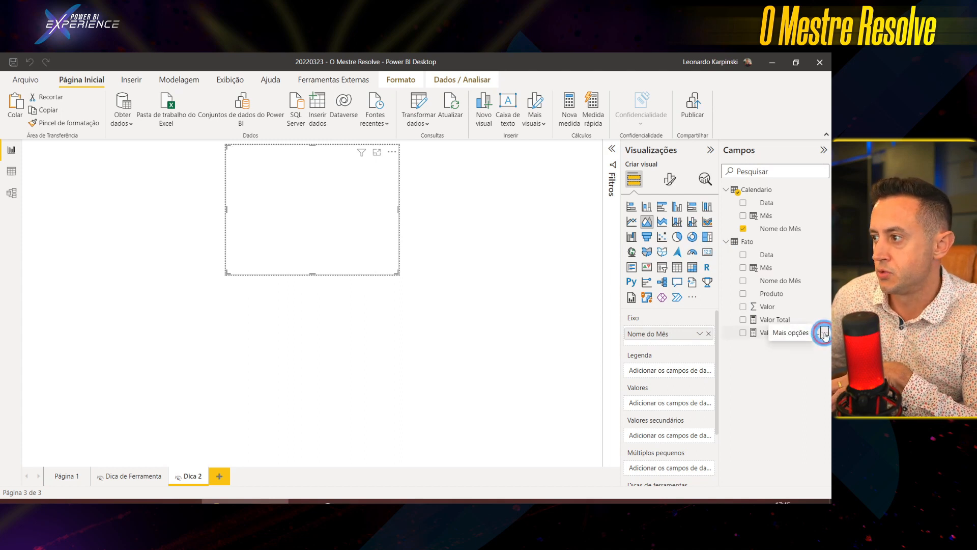
left_click(822, 345)
left_click(699, 232)
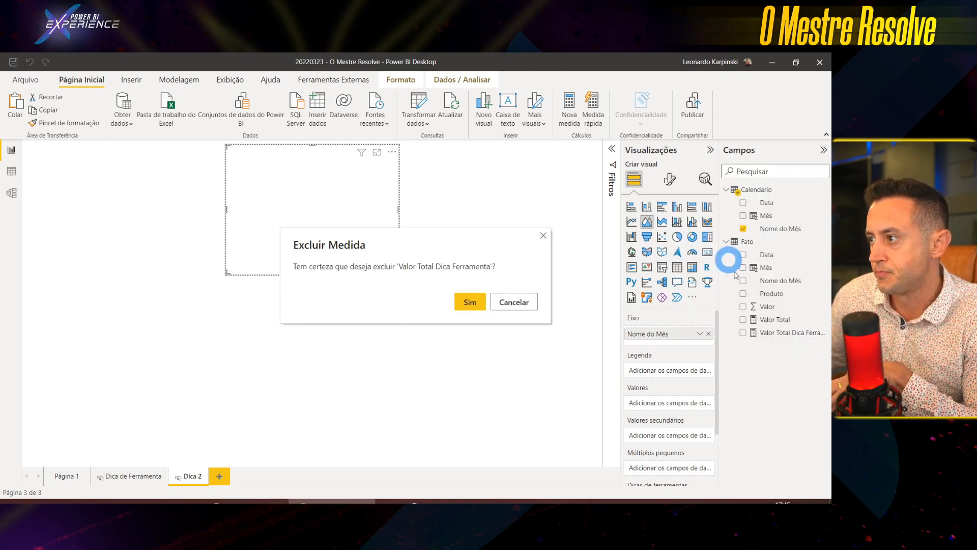
key("Escape")
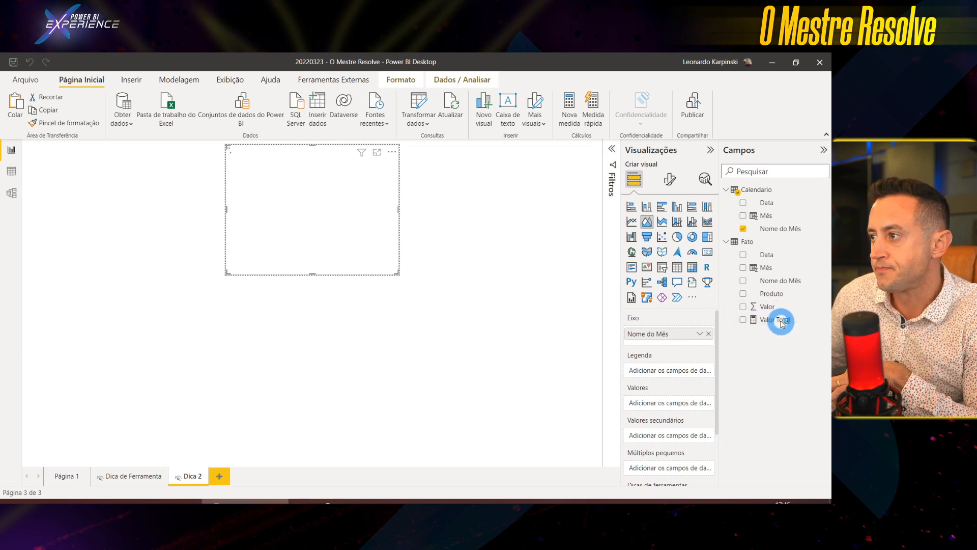
left_click_drag(784, 321, 649, 405)
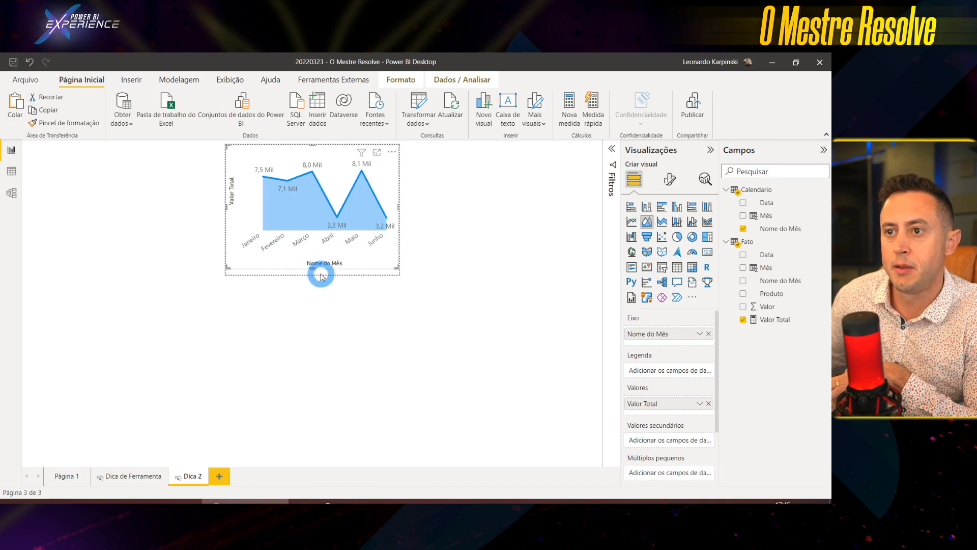
- Turn off Manter todos os filtros for the Dica 2 tooltip page and add Produto as its tooltip field
left_click(320, 277)
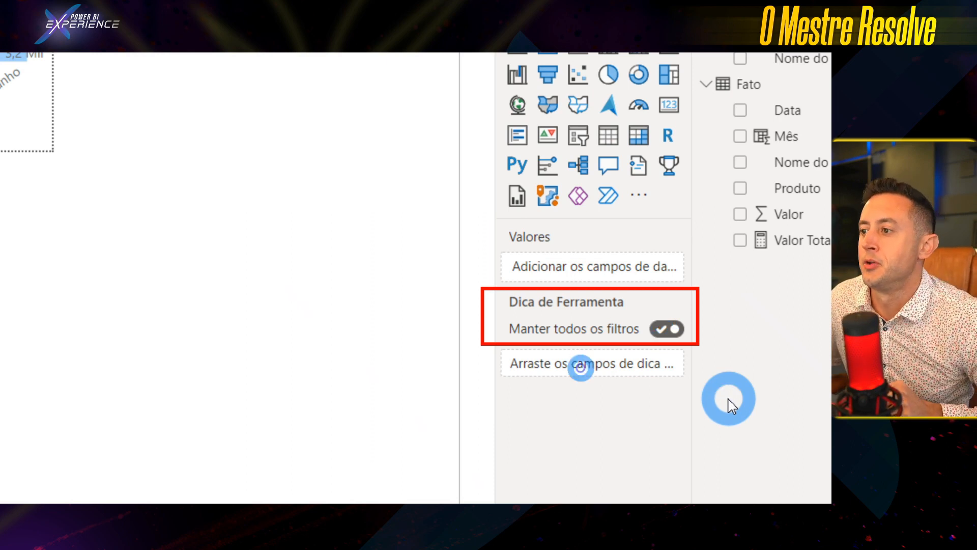
left_click(666, 328)
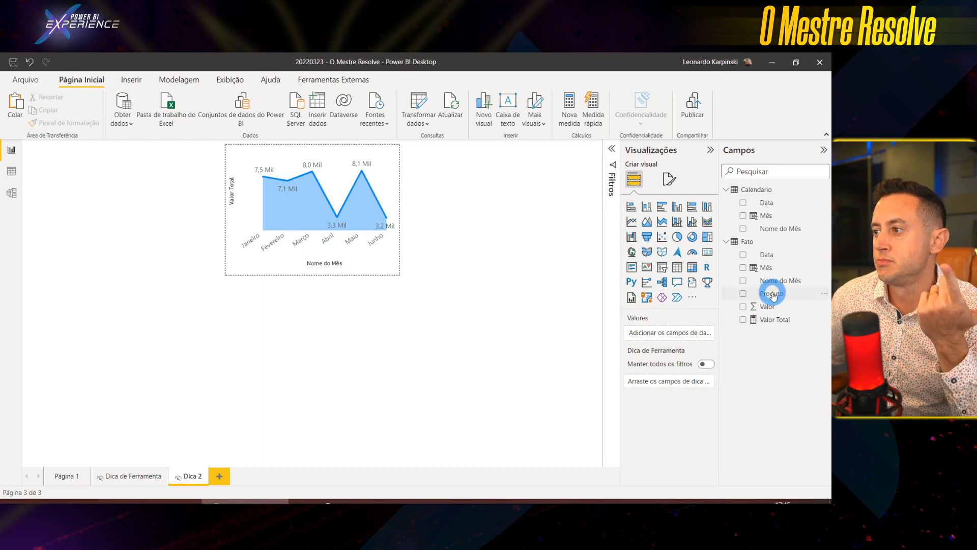
left_click_drag(782, 295, 682, 383)
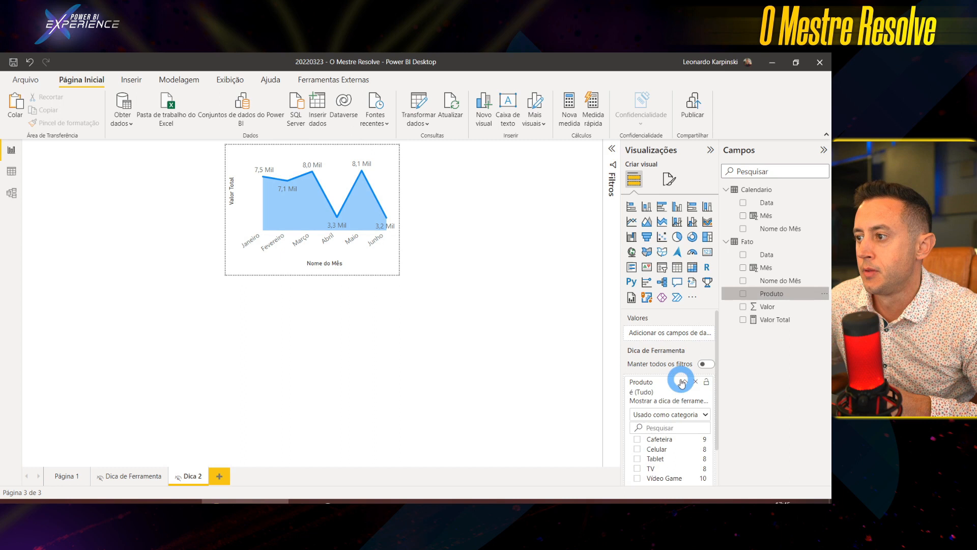
- Check the report tooltips over several product columns of the second Valor Total por Produto chart on Página 1
left_click(60, 479)
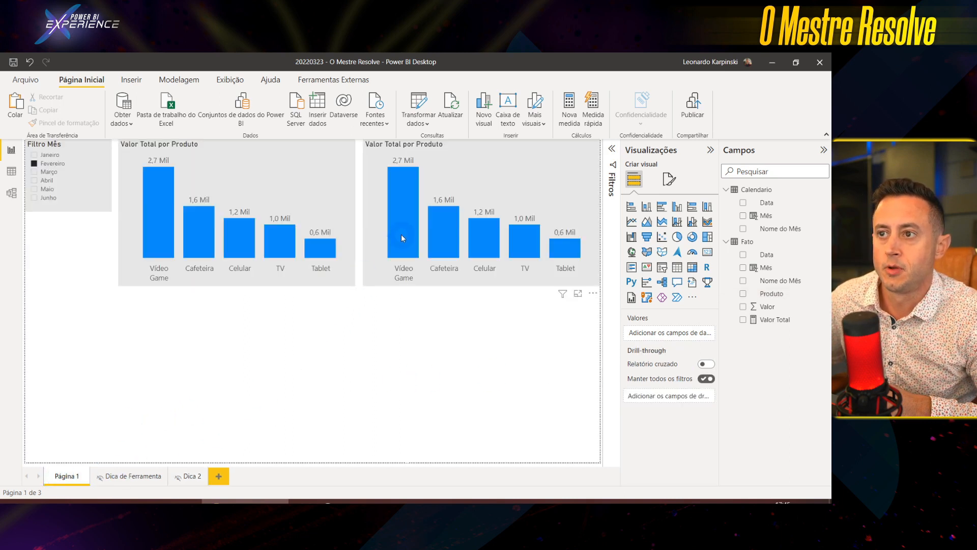
mouse_move(432, 228)
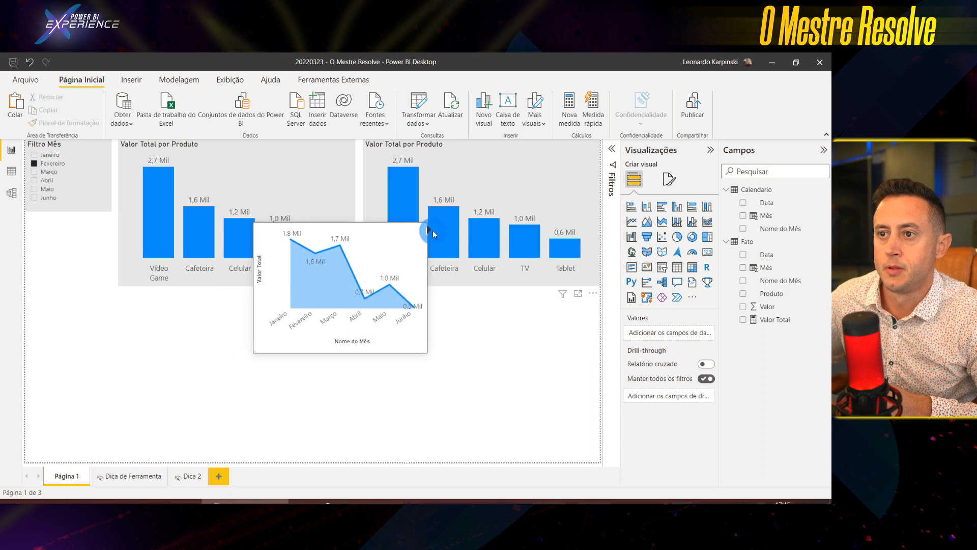
mouse_move(481, 237)
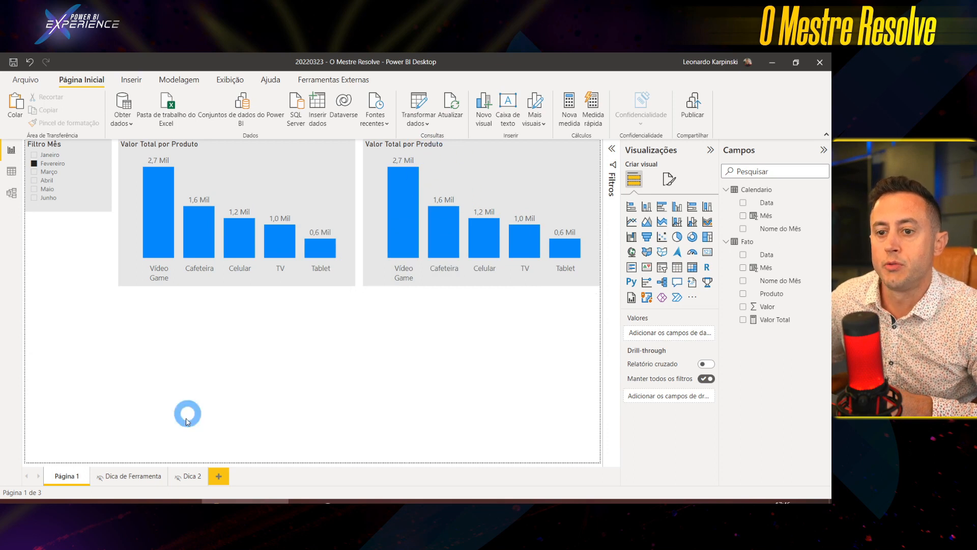
- Remove Produto from the Dica 2 tooltip fields and check the second product chart's tooltips on Página 1
left_click(189, 476)
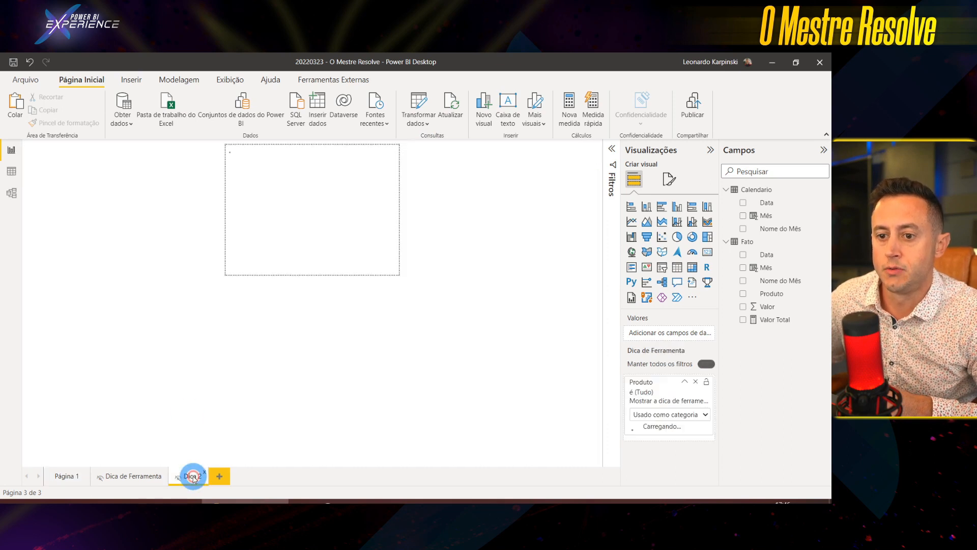
left_click(696, 381)
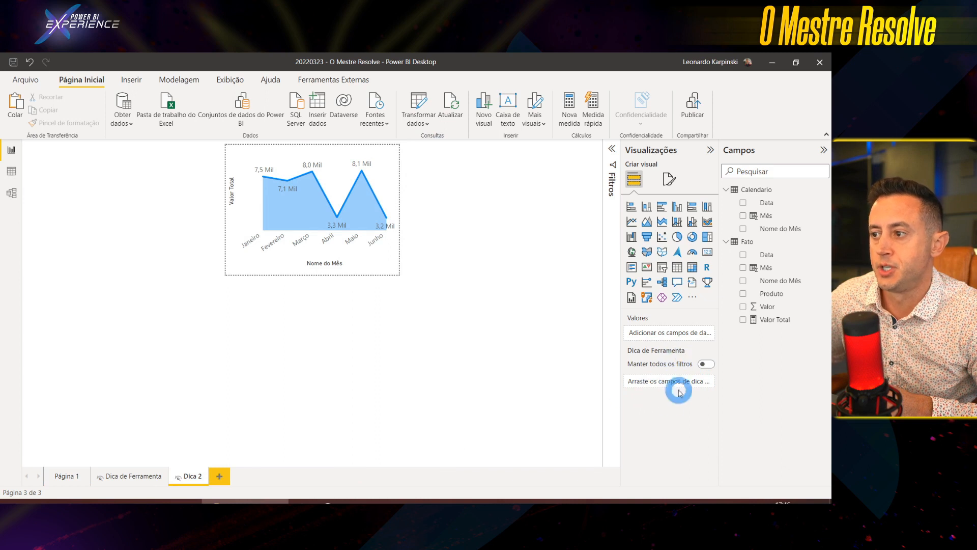
left_click(56, 474)
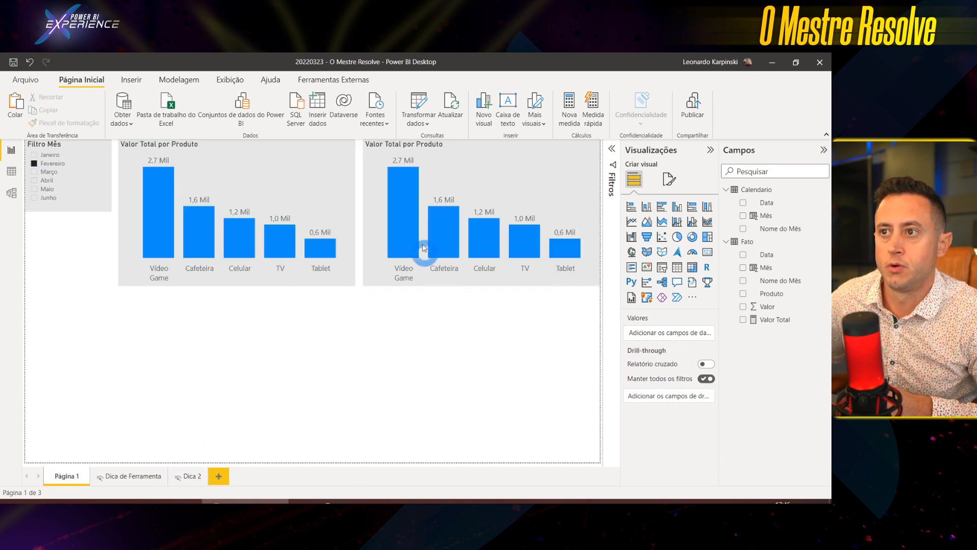
mouse_move(403, 219)
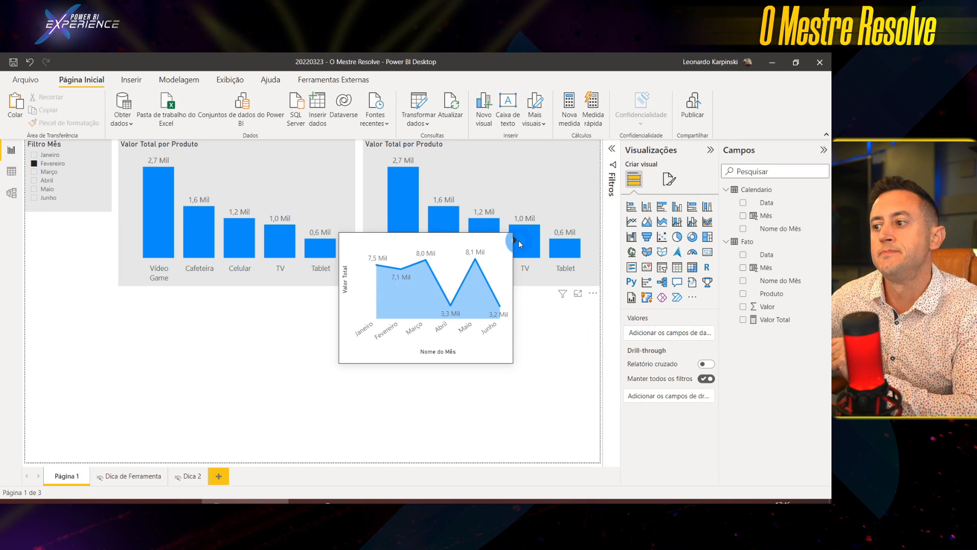
- Add Produto back as the tooltip field of the Dica 2 page, keeping Manter todos os filtros off
left_click(190, 476)
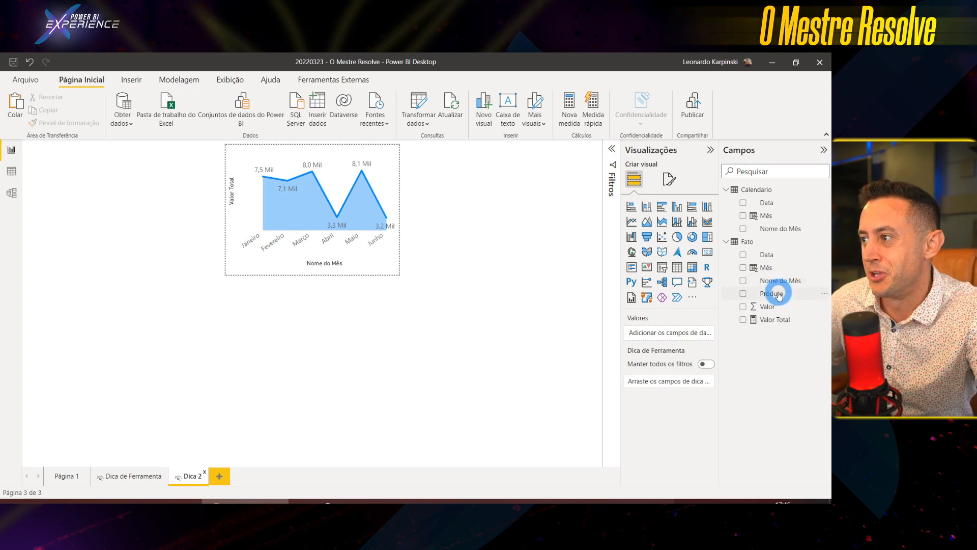
left_click_drag(775, 293, 664, 385)
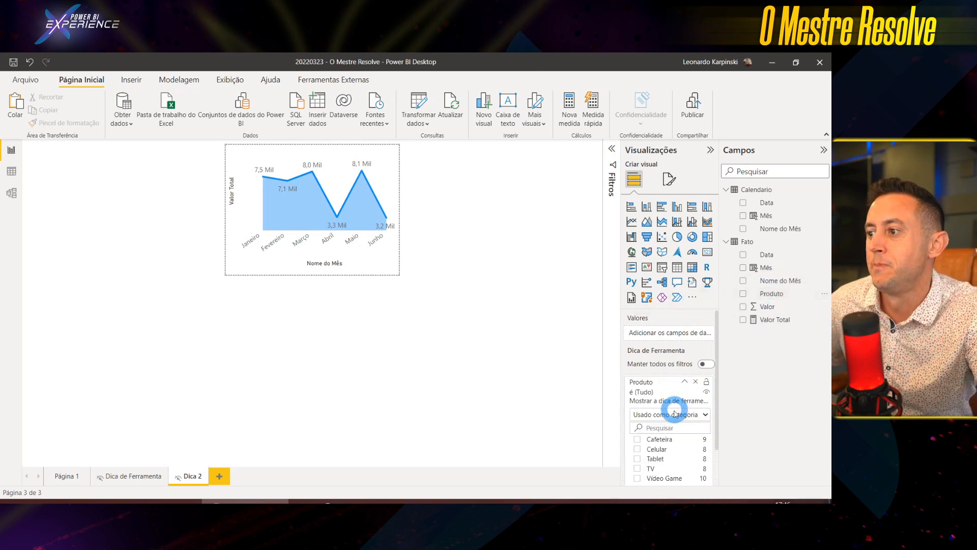
left_click(705, 364)
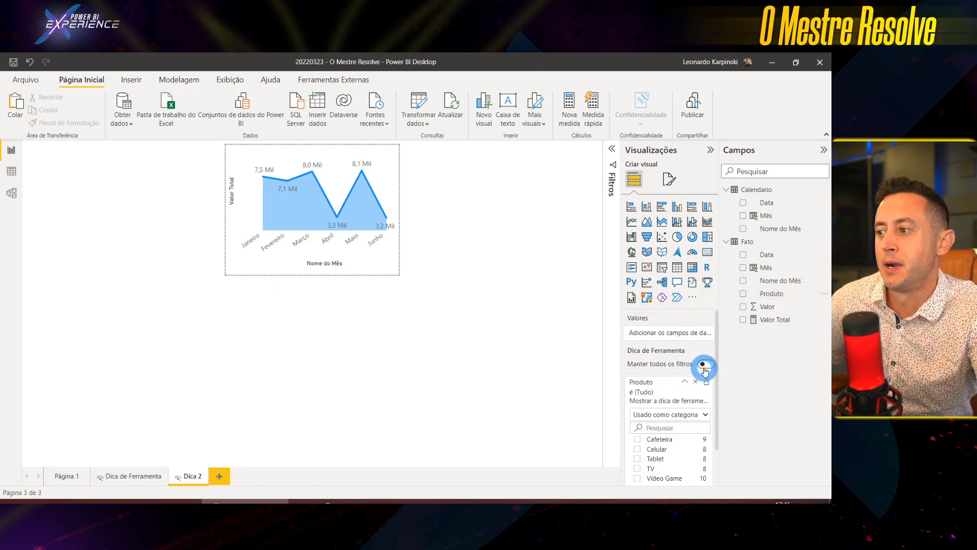
- Inspect the description of the drill-through option Manter todos os filtros on Página 1
left_click(67, 475)
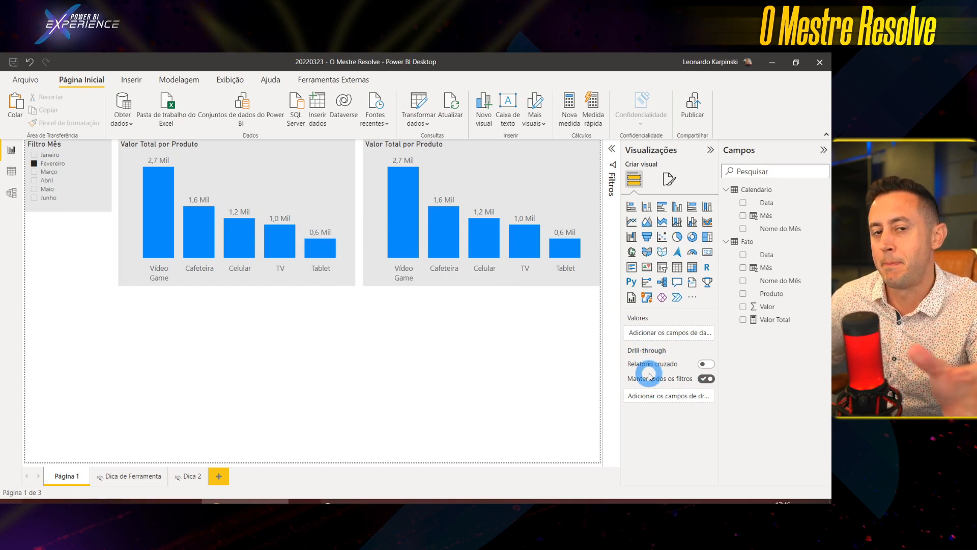
mouse_move(649, 376)
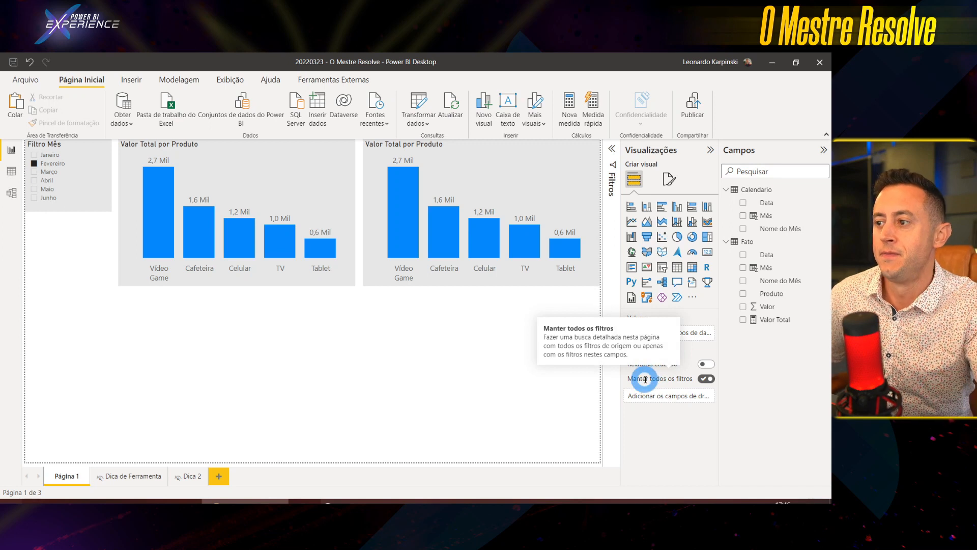
- On the Dica de Ferramenta page, rebuild the Evolução Mensal chart with Valor Total as its value and Nome do Mês from Calendario as its axis
left_click(145, 476)
left_click(378, 248)
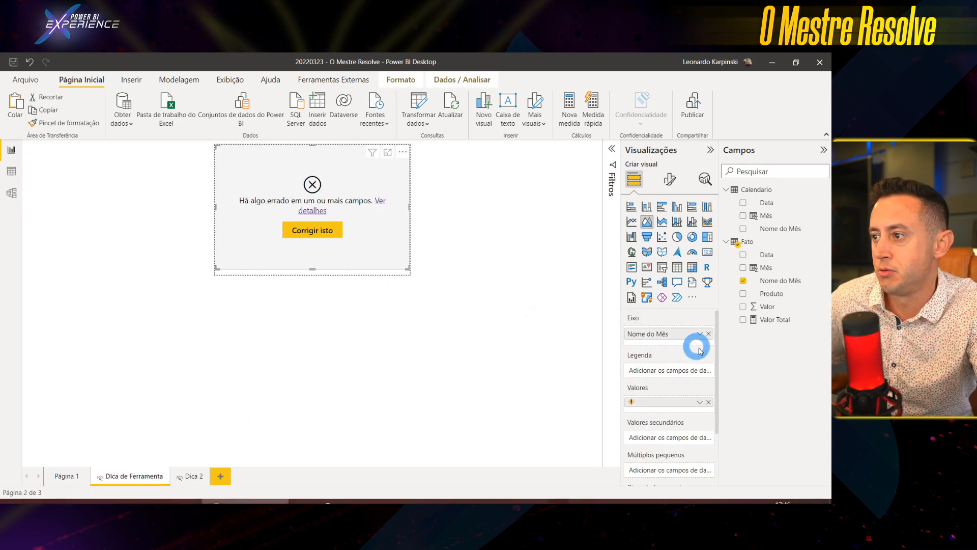
left_click(709, 403)
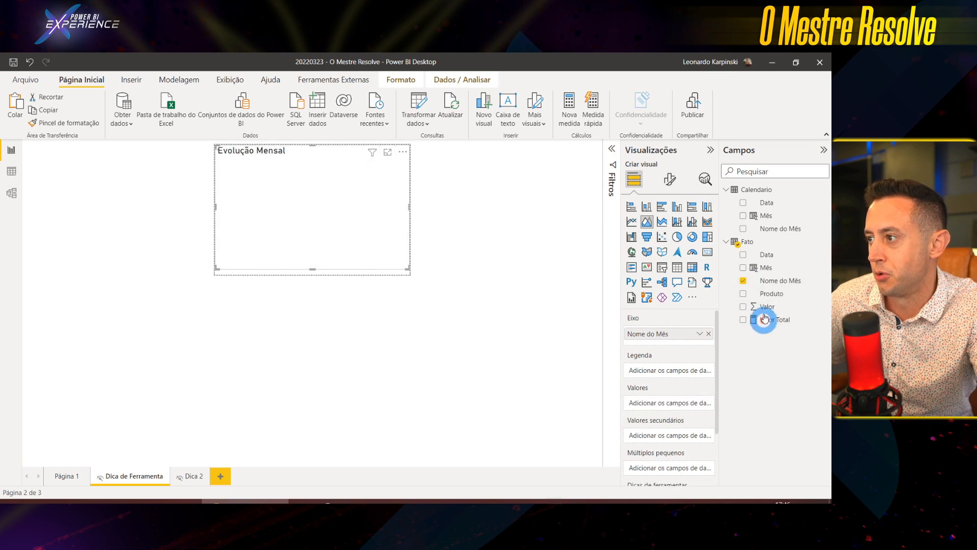
left_click_drag(762, 319, 667, 402)
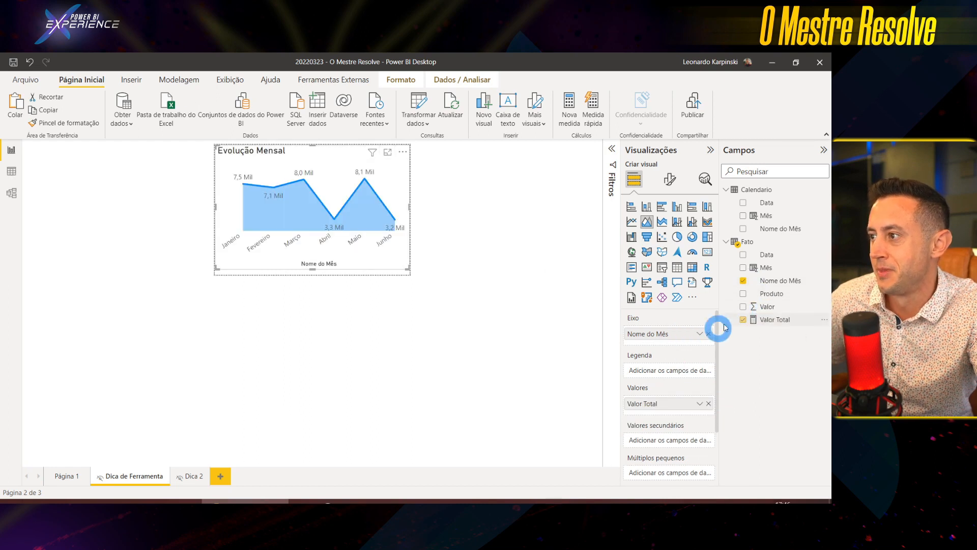
left_click(744, 281)
left_click_drag(753, 228, 665, 324)
- Add Produto as the tooltip field of the Dica de Ferramenta page, keeping Manter todos os filtros on
left_click(376, 270)
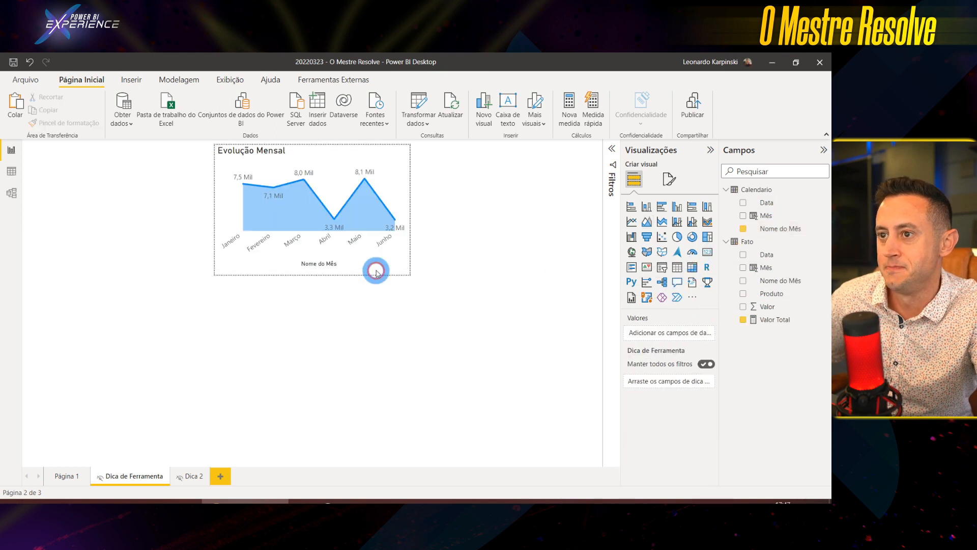
left_click_drag(769, 294, 653, 384)
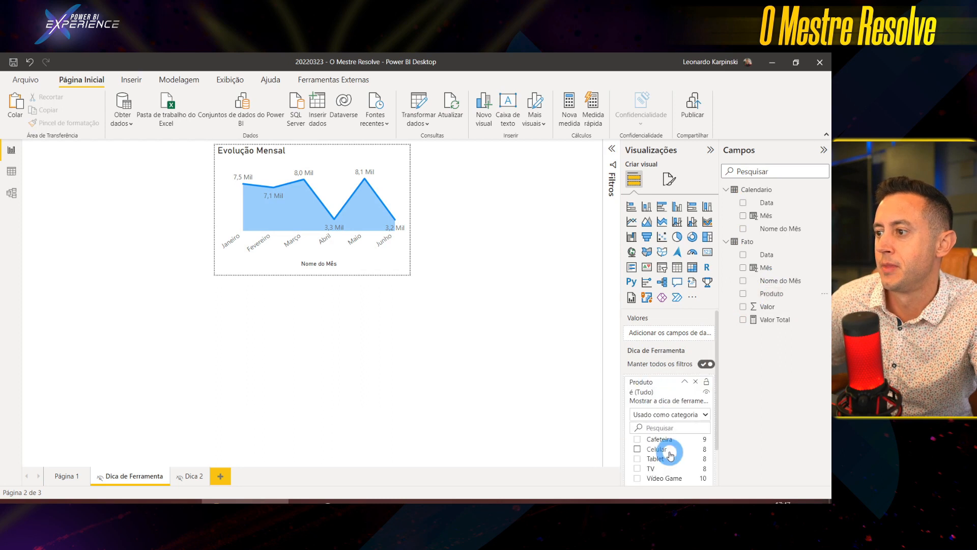
left_click(661, 385)
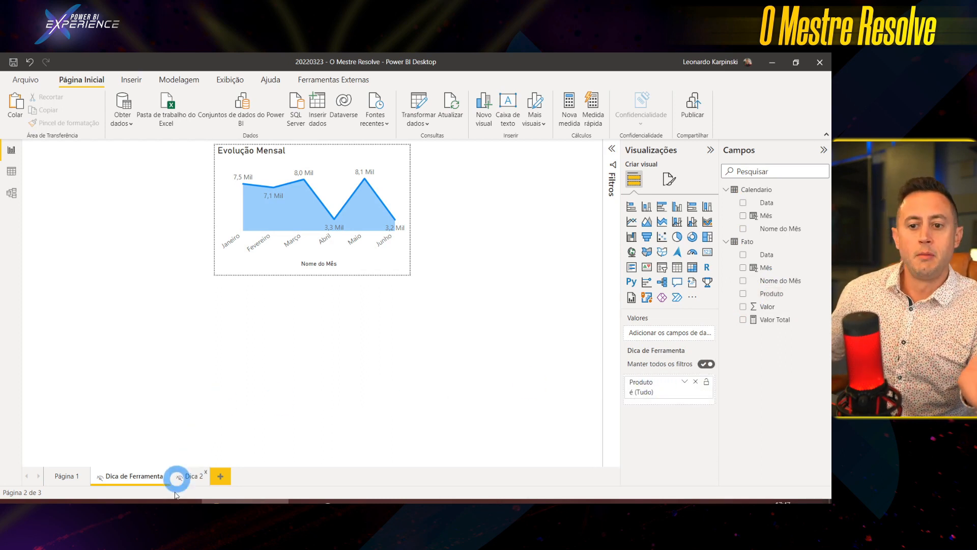
- Switch to the forum thread in Chrome and compare the ALLCROSSFILTERED solution with the reply proposing the dcalendario and dcalendarioAux tables
left_click(157, 501)
scroll(383, 327, "down", 5)
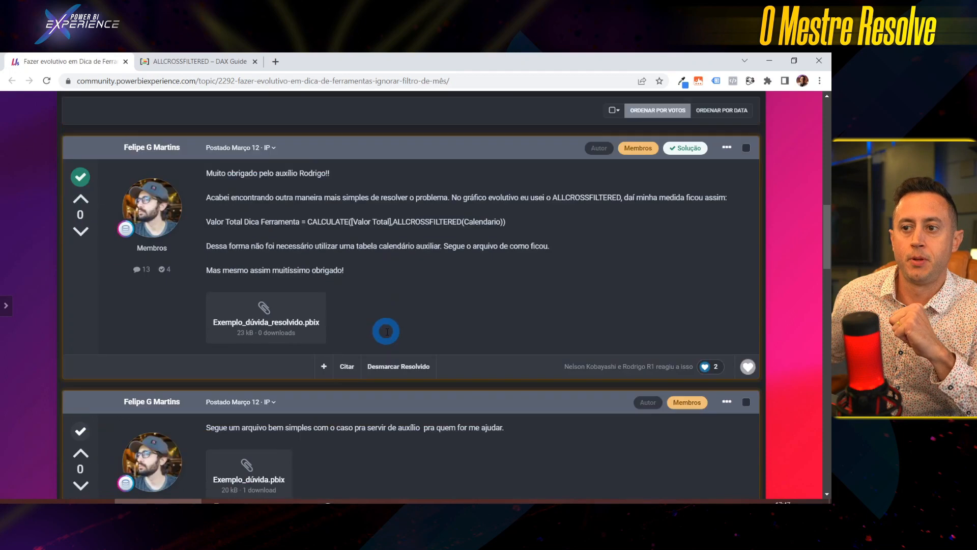
scroll(434, 388, "down", 5)
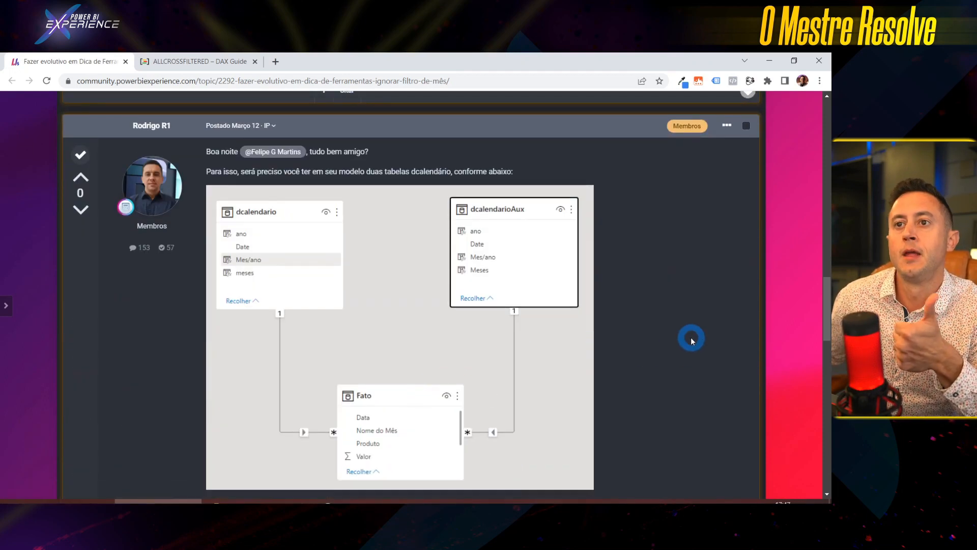
scroll(691, 340, "up", 1)
scroll(690, 338, "up", 2)
scroll(690, 337, "down", 2)
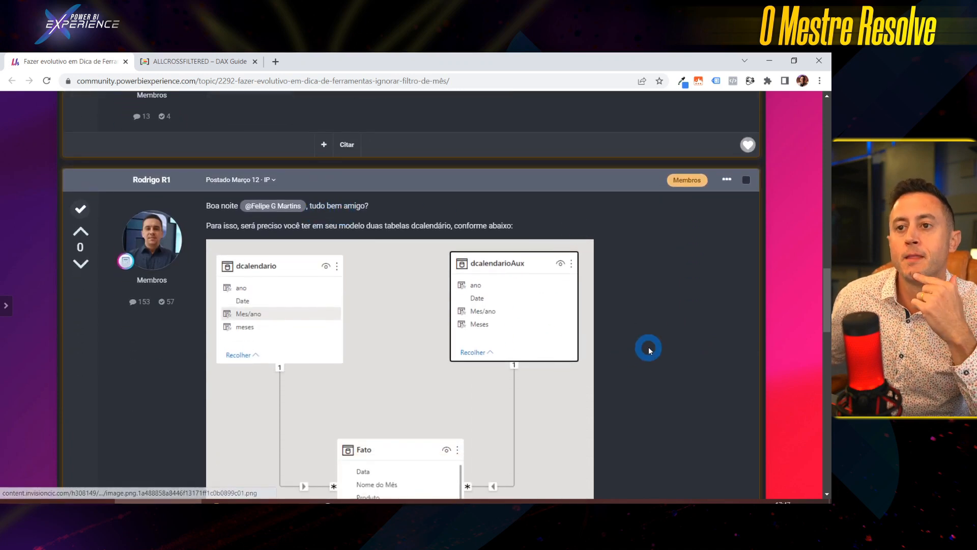
scroll(648, 346, "down", 1)
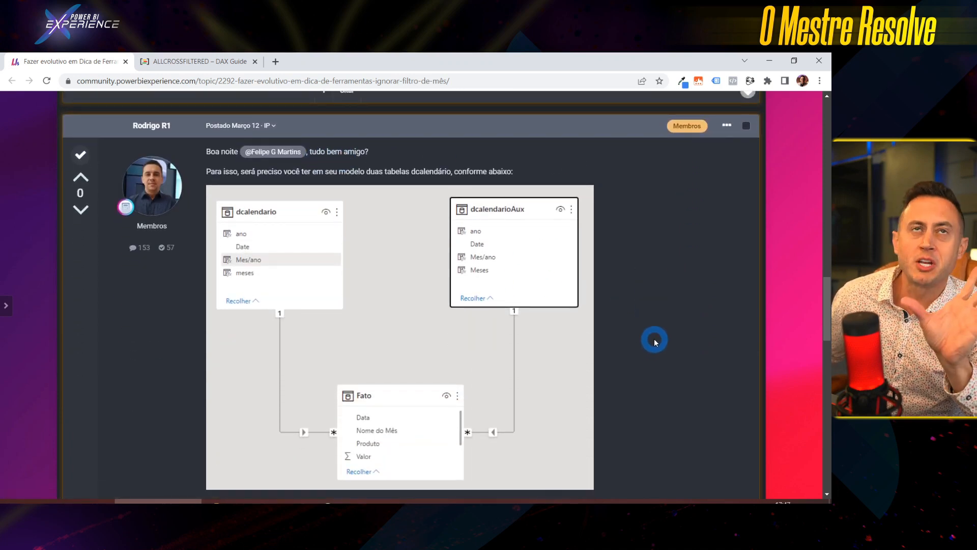
scroll(674, 349, "up", 4)
scroll(646, 334, "up", 4)
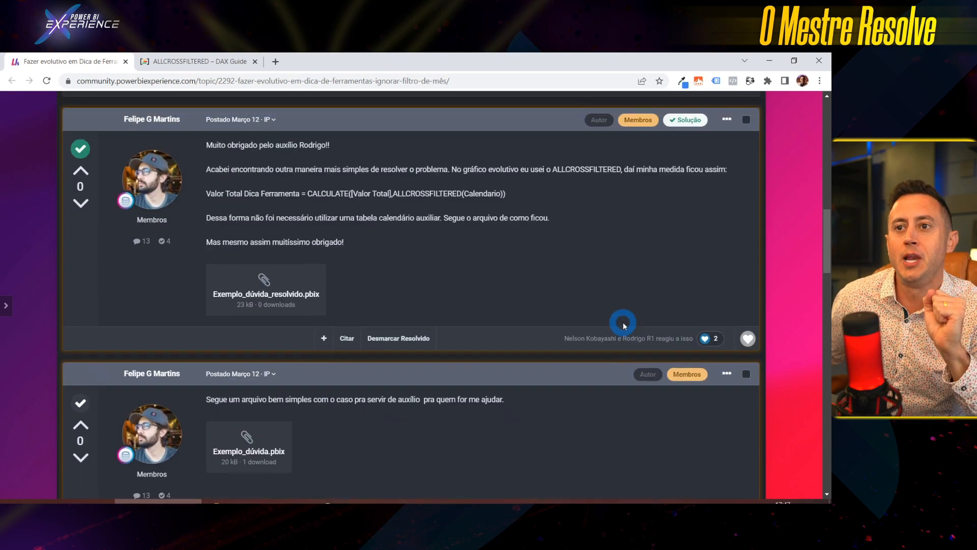
scroll(623, 322, "down", 8)
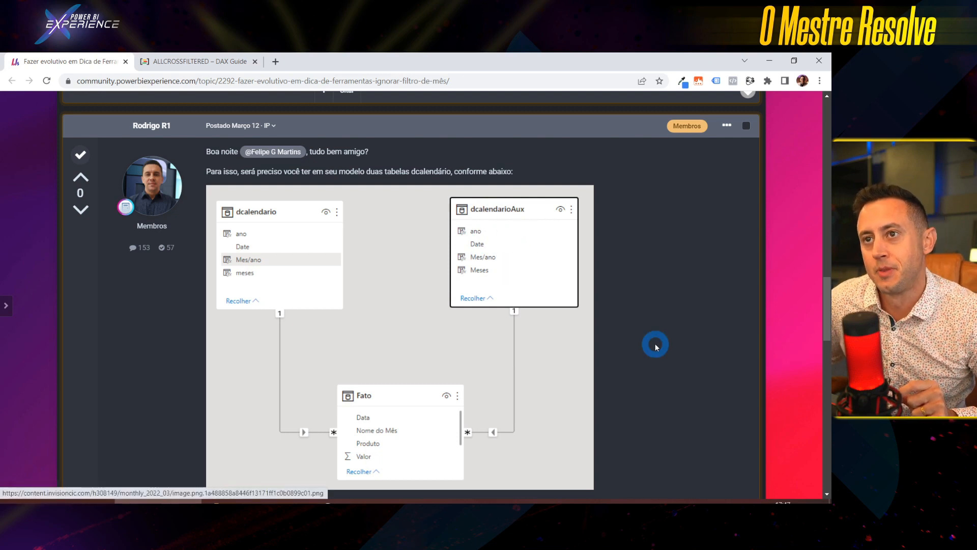
scroll(655, 343, "up", 7)
scroll(656, 345, "up", 2)
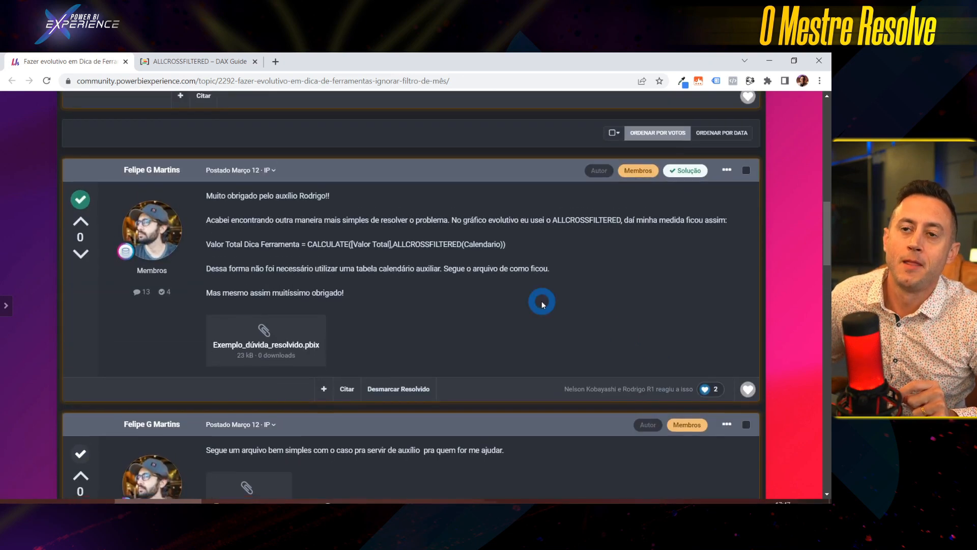
scroll(531, 300, "down", 1)
scroll(535, 369, "down", 9)
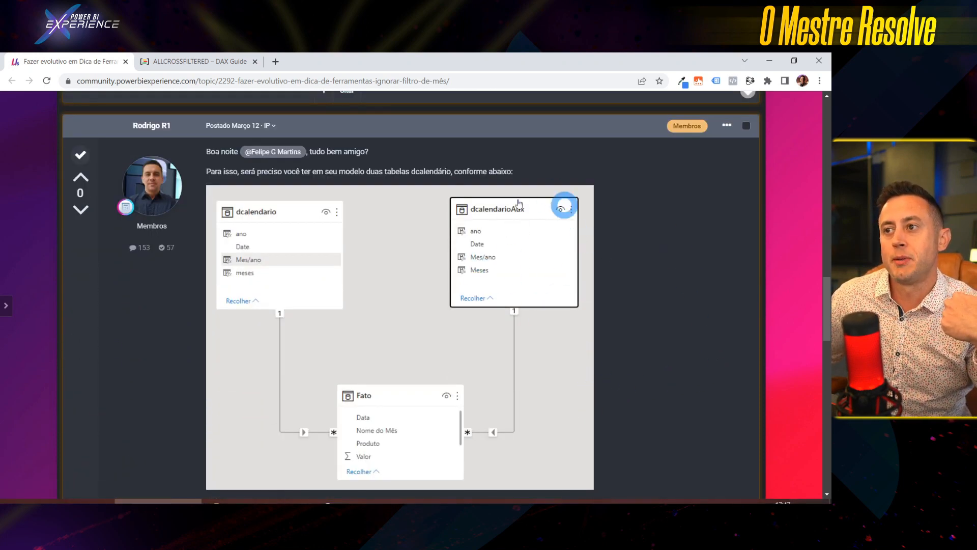
scroll(565, 351, "down", 1)
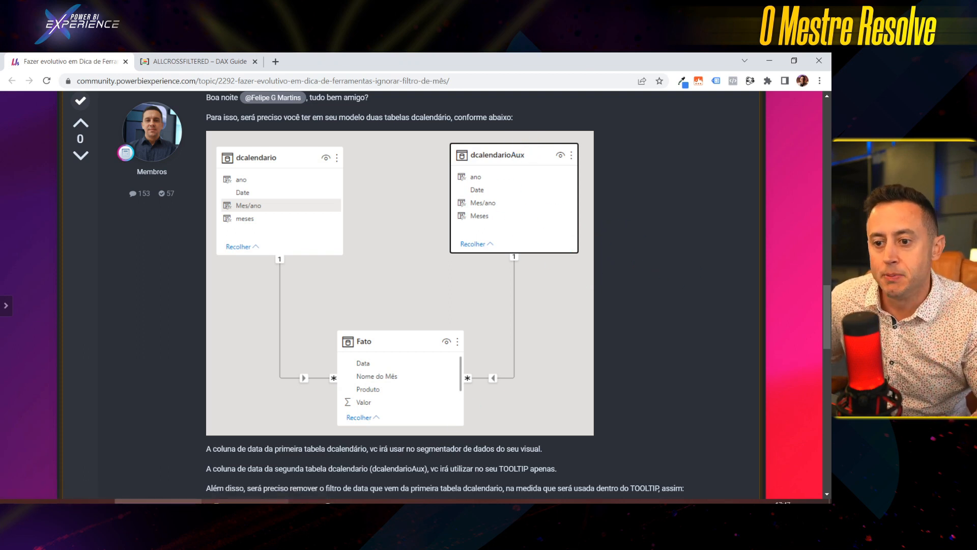
- Return to the Power BI Desktop report and open Página 1
left_click(245, 501)
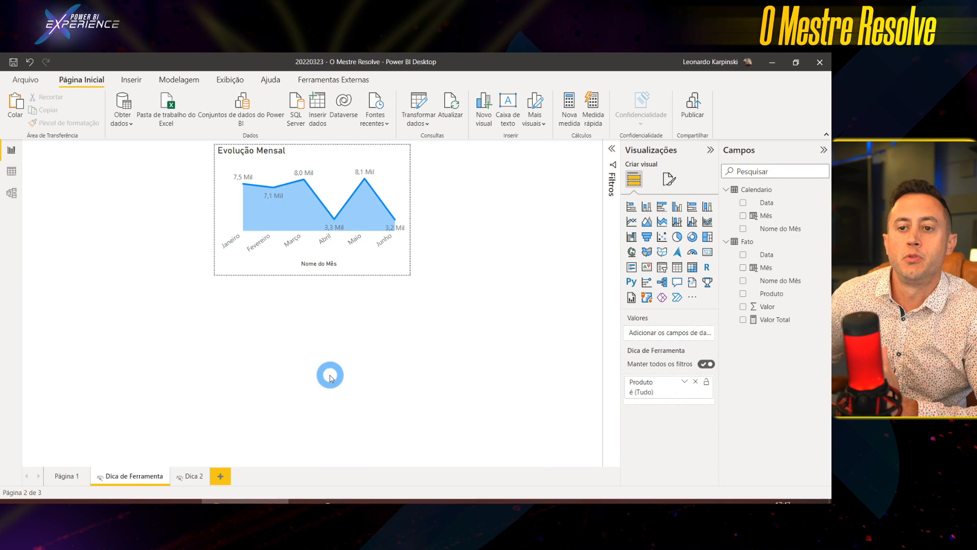
left_click(60, 476)
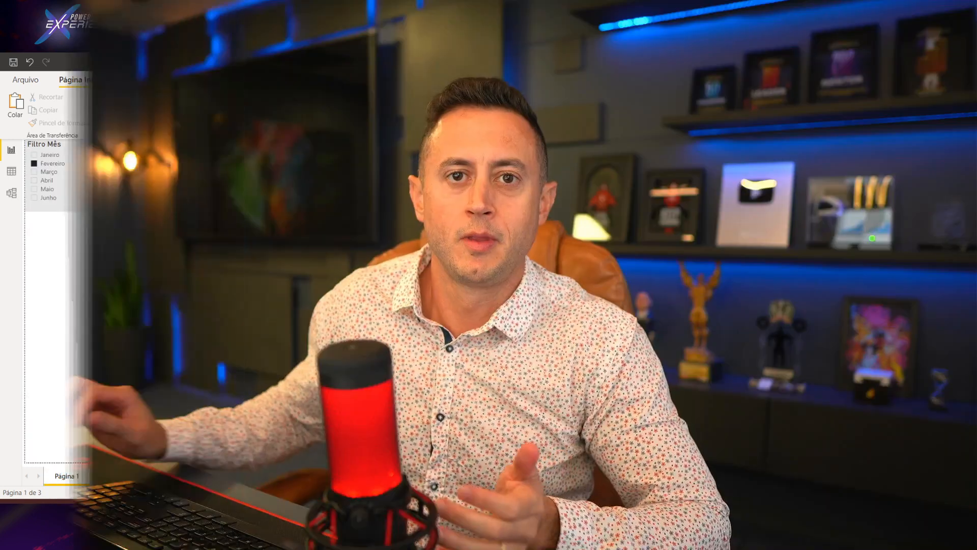